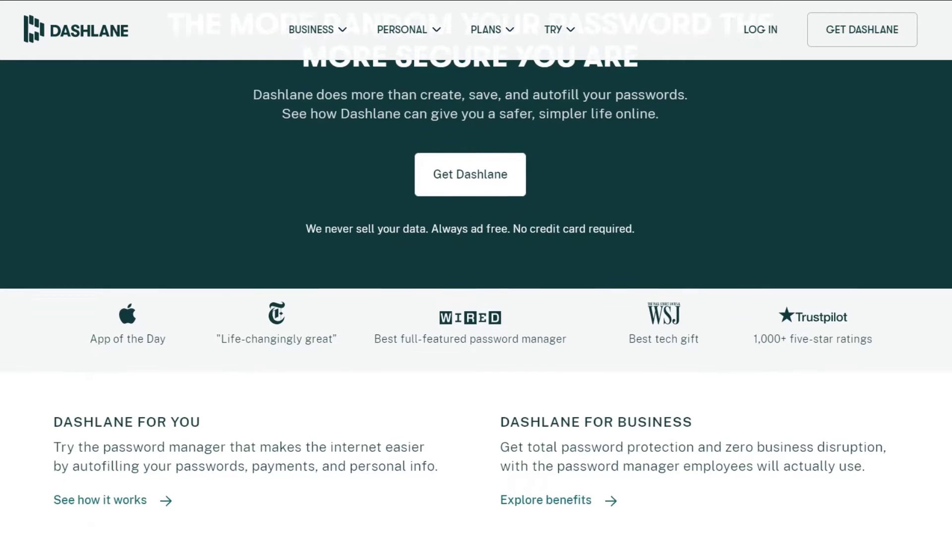
# Scroll the Dashlane homepage from the headline down to the newsletter sign-up footer
pyautogui.scroll(-5, 476, 268)
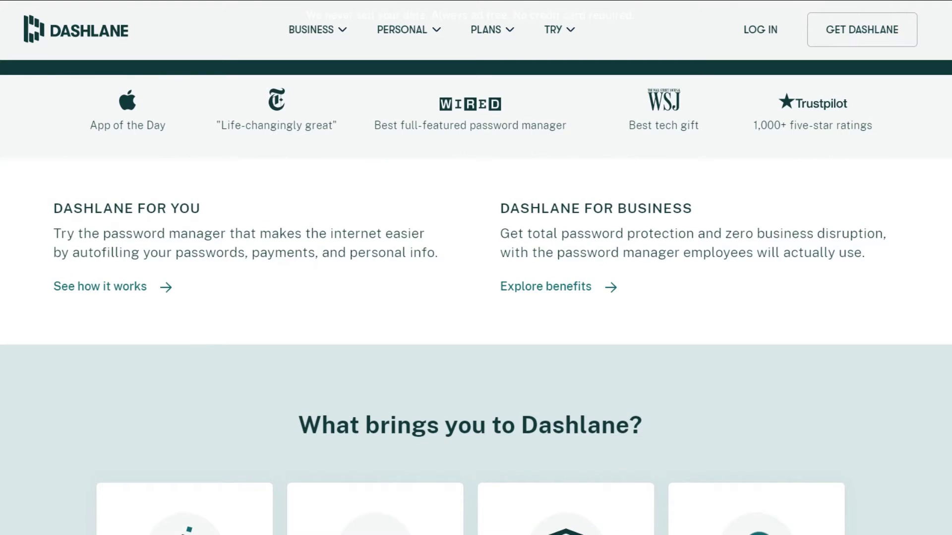
pyautogui.scroll(-4, 476, 298)
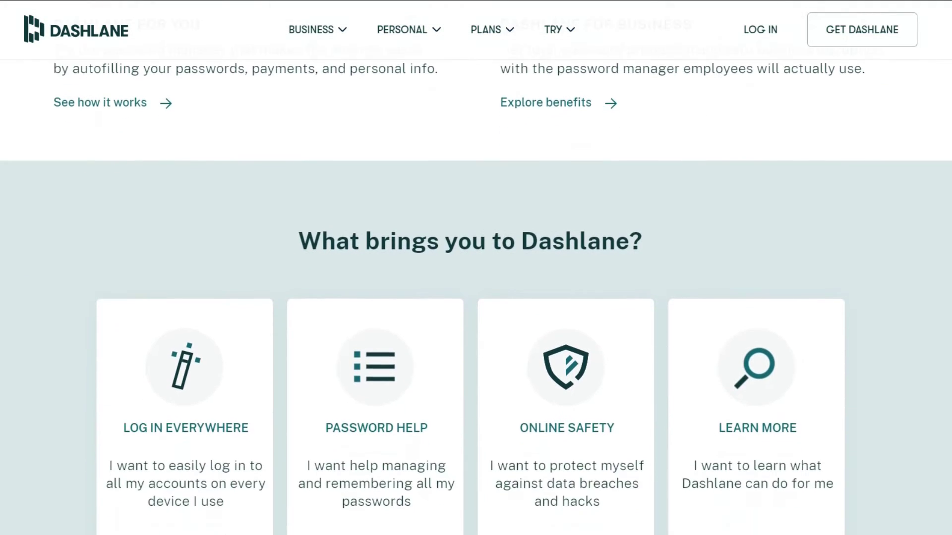
pyautogui.scroll(-4, 476, 297)
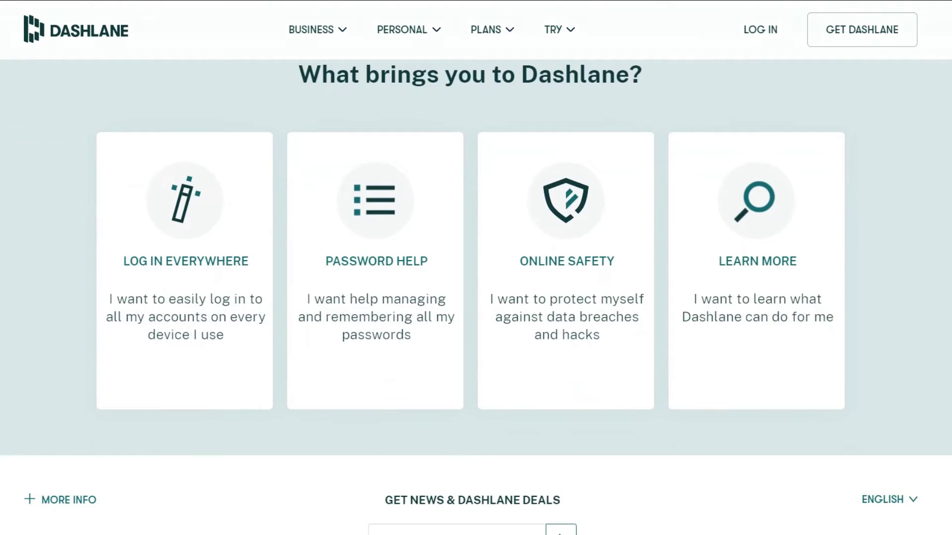
pyautogui.scroll(-5, 476, 297)
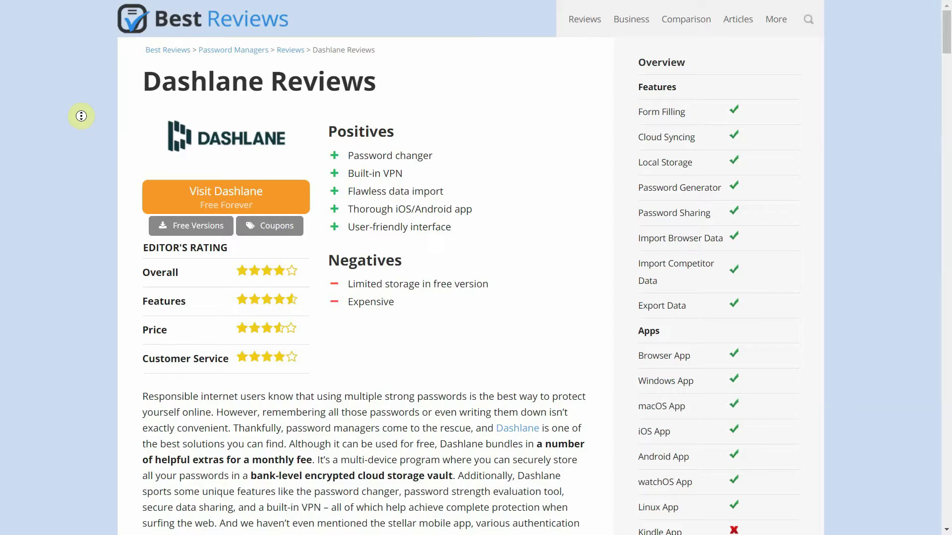
# Scroll the Best Reviews Dashlane review through Features, Password Changer and Apps & Browser Extensions
pyautogui.scroll(-3, 81, 116)
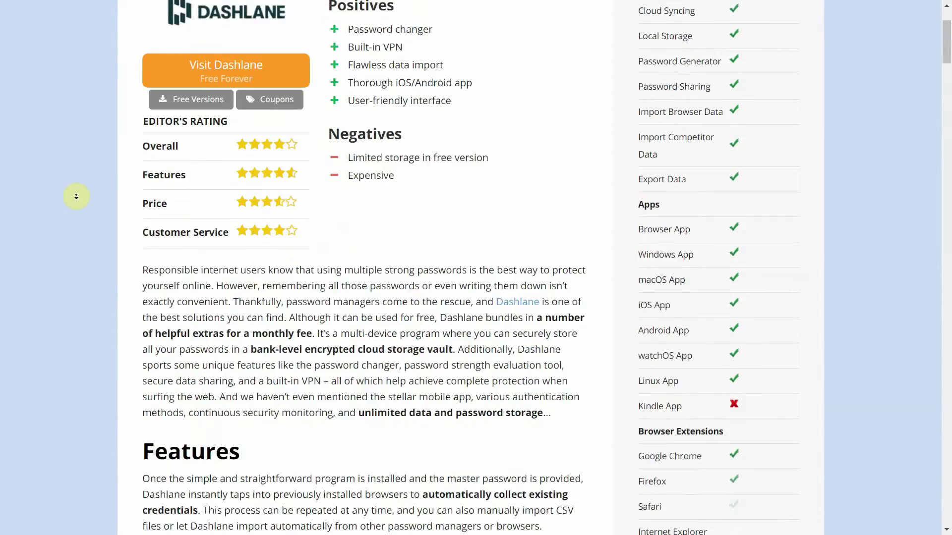
pyautogui.scroll(-12, 76, 197)
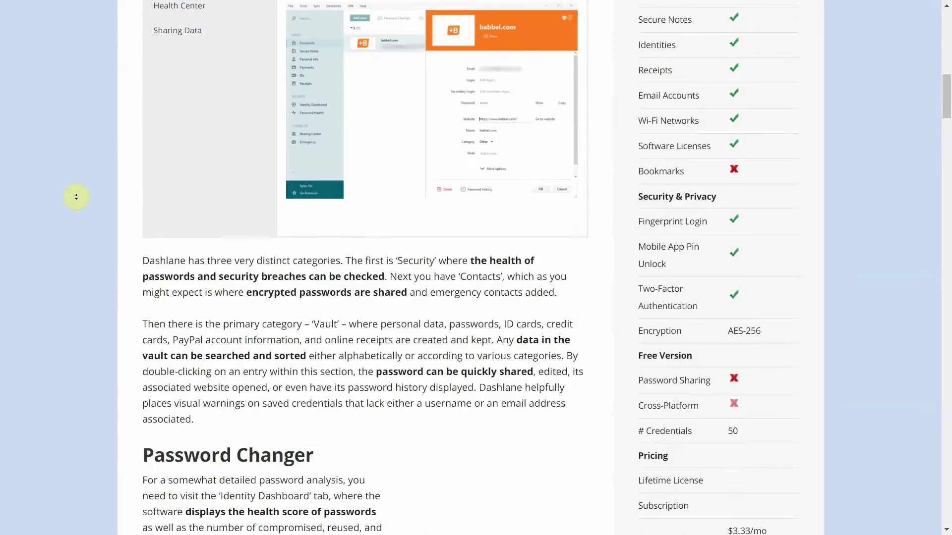
pyautogui.scroll(-5, 77, 197)
pyautogui.scroll(-17, 76, 197)
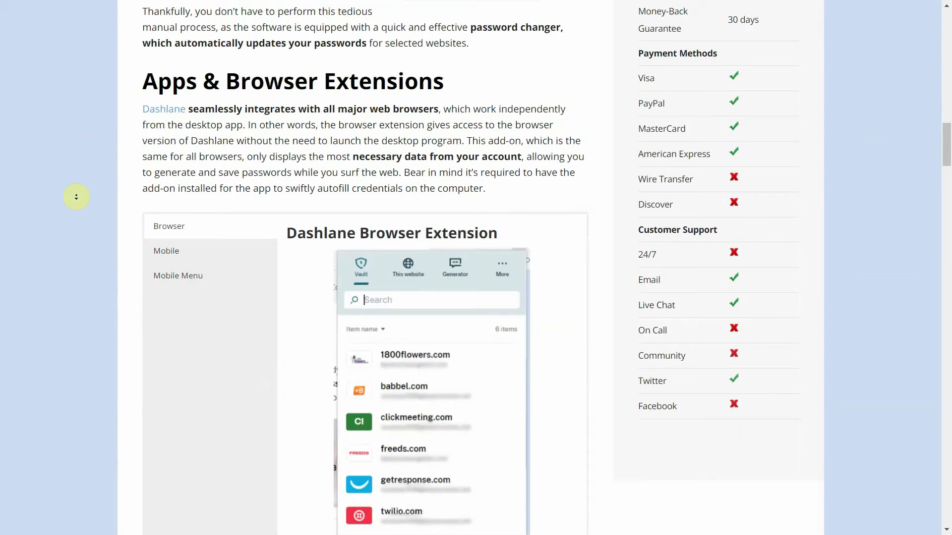
pyautogui.scroll(-11, 77, 197)
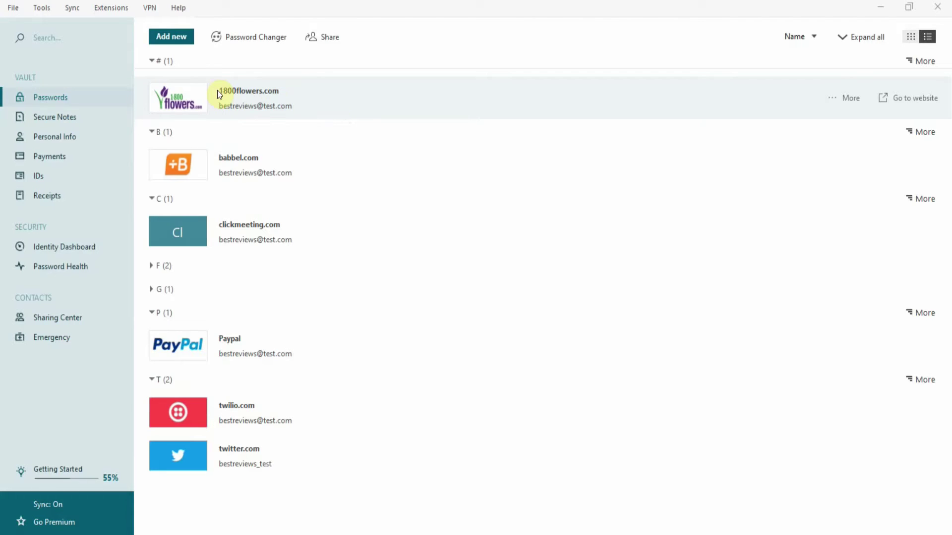
# Browse Secure Notes and its new-note templates, Personal Info, Payments with Credit card 1, IDs and Receipts
pyautogui.click(91, 115)
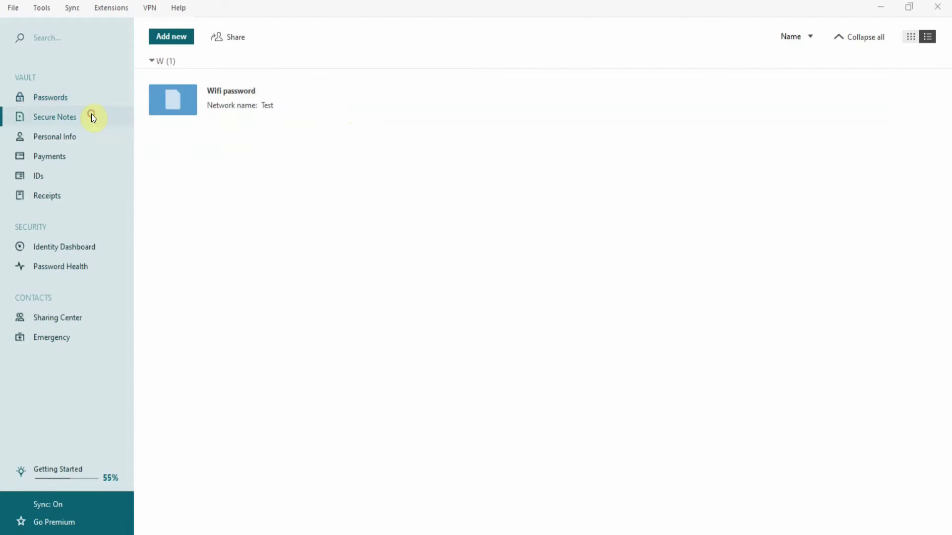
pyautogui.click(182, 39)
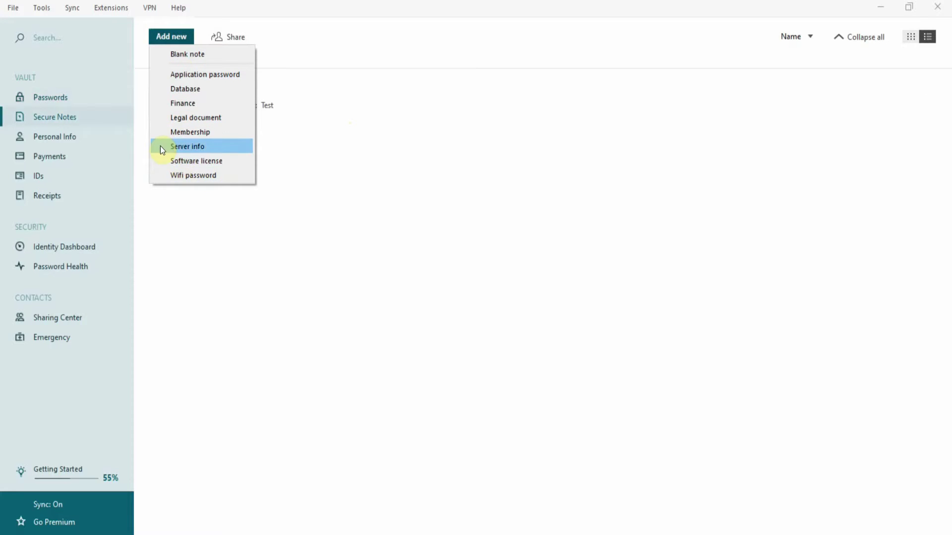
pyautogui.click(108, 139)
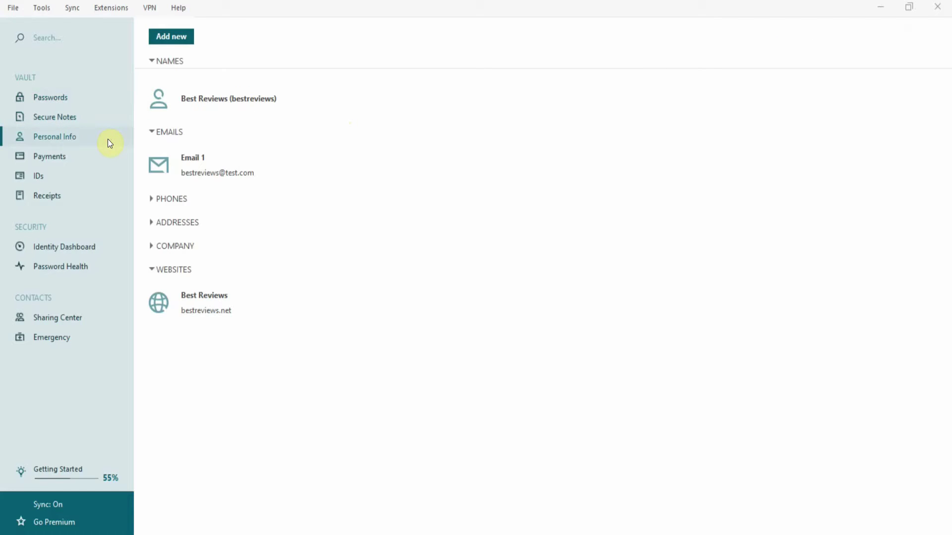
pyautogui.click(104, 158)
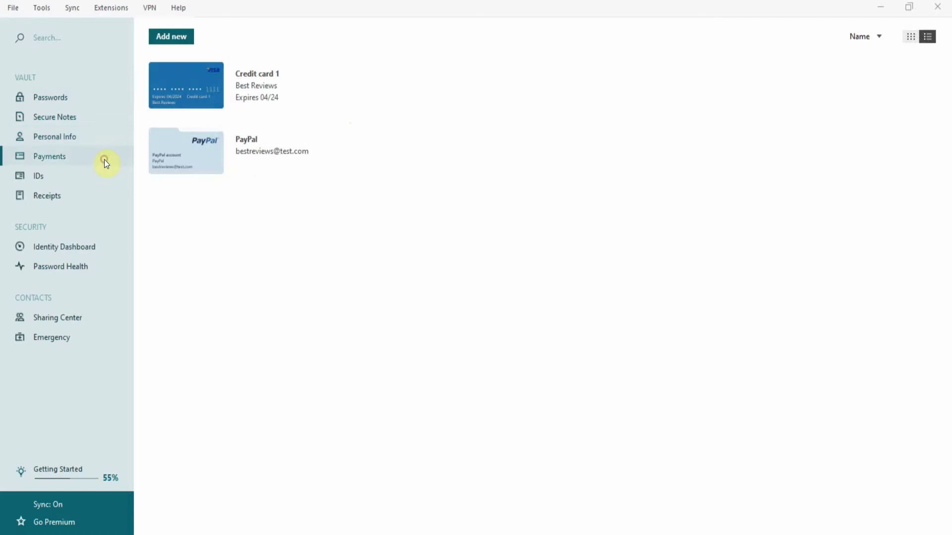
pyautogui.click(200, 101)
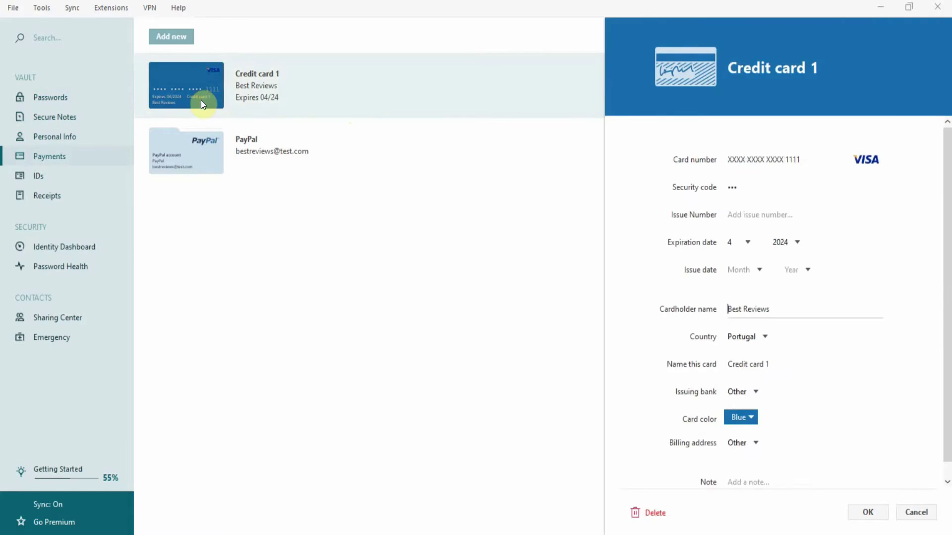
pyautogui.click(64, 179)
pyautogui.click(95, 197)
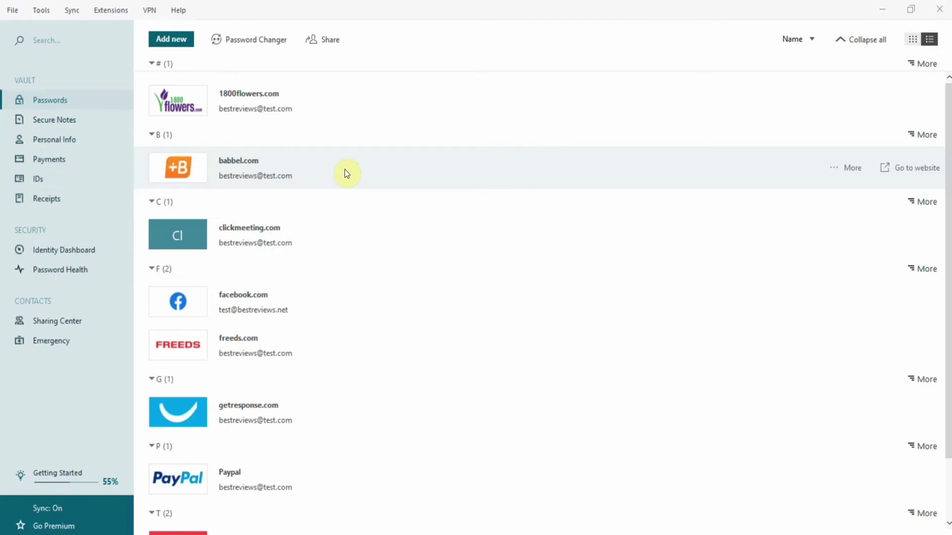
# Open the babbel.com login, reveal its email and password, re-hide the password, and view more options
pyautogui.click(346, 173)
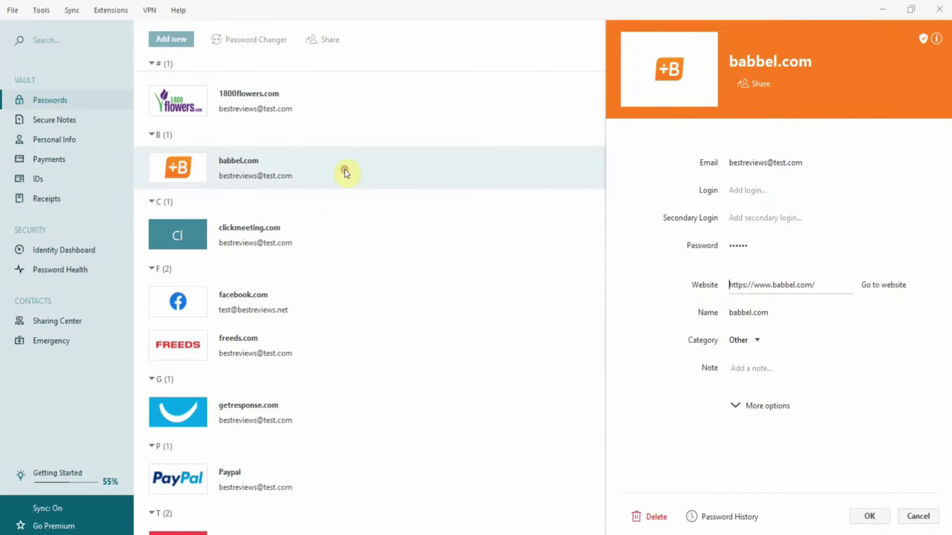
pyautogui.doubleClick(764, 162)
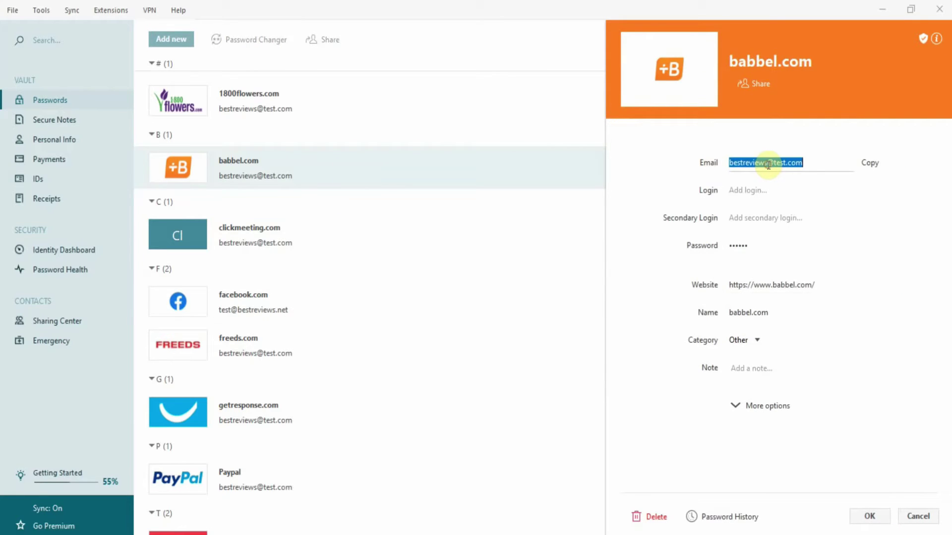
pyautogui.doubleClick(764, 241)
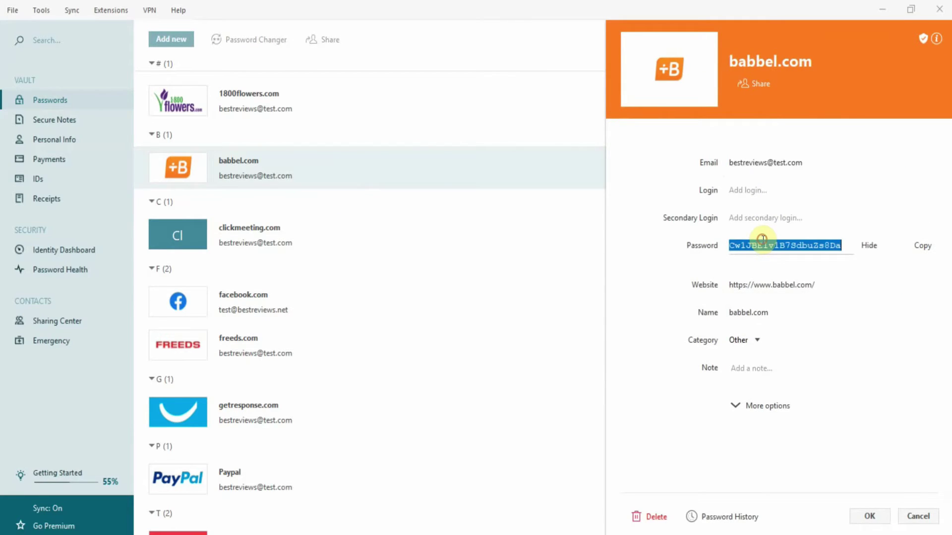
pyautogui.click(873, 246)
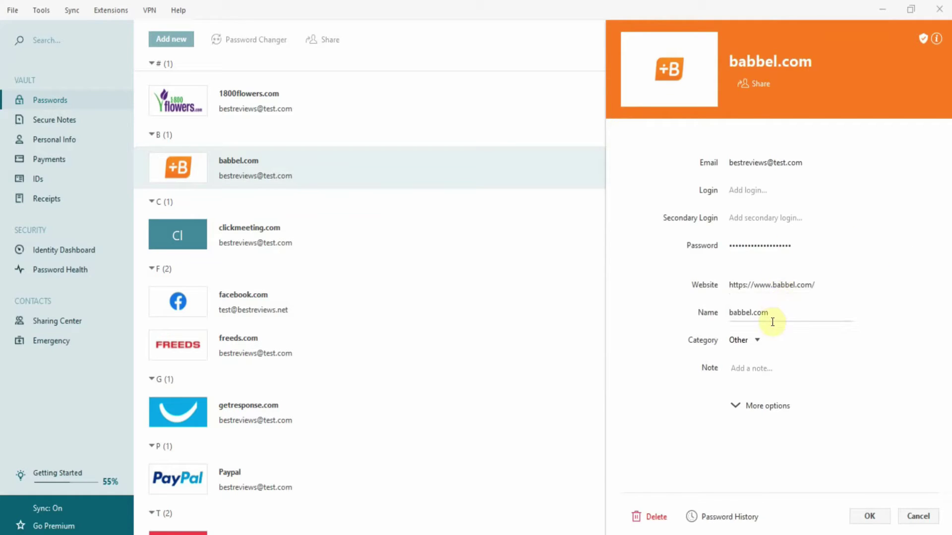
pyautogui.click(736, 406)
# Close the babbel.com details and fill a new password entry with website twitter.com and a password
pyautogui.press('Escape')
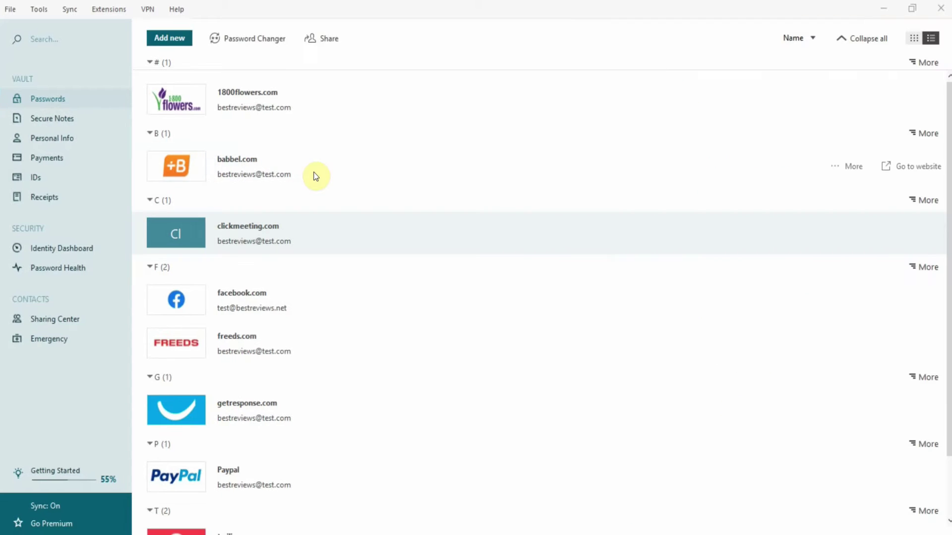
pyautogui.click(190, 44)
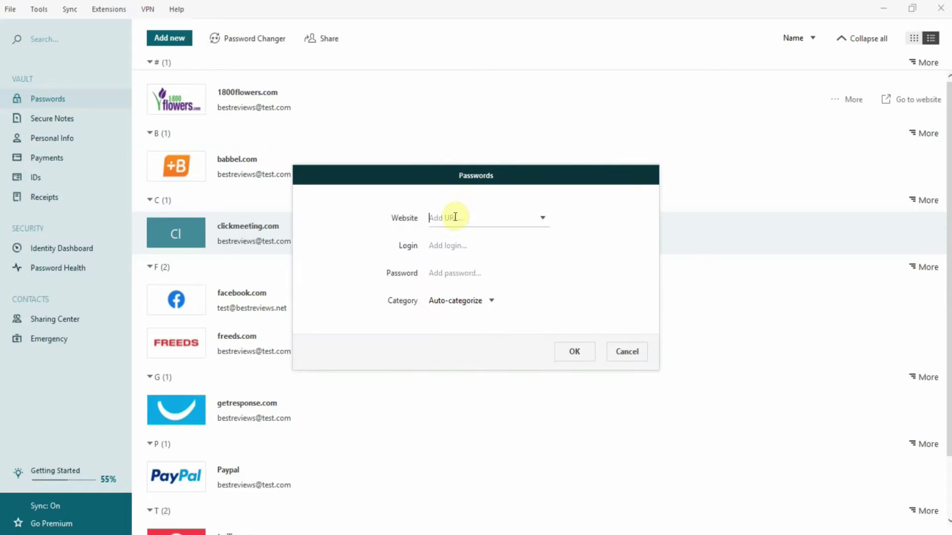
pyautogui.click(455, 220)
pyautogui.write('twitter.com')
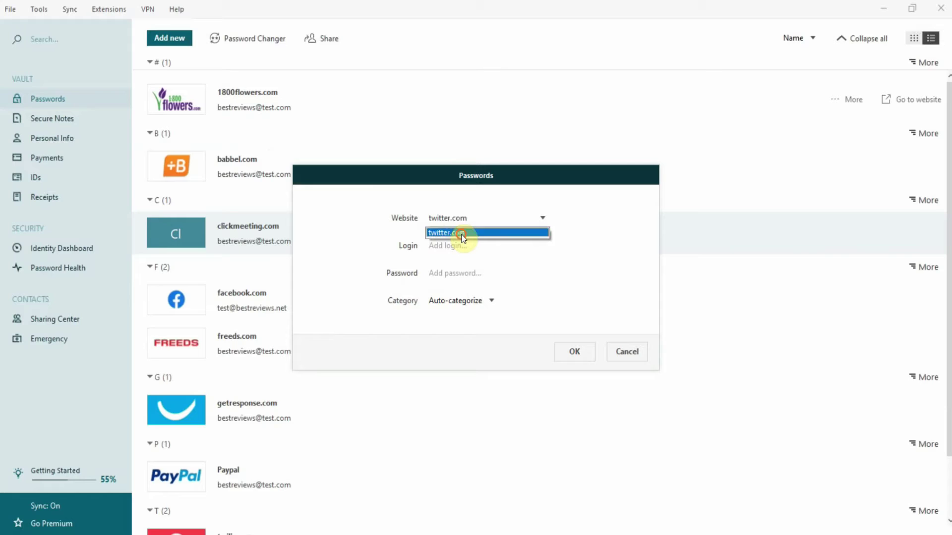
pyautogui.click(462, 235)
pyautogui.press('Tab')
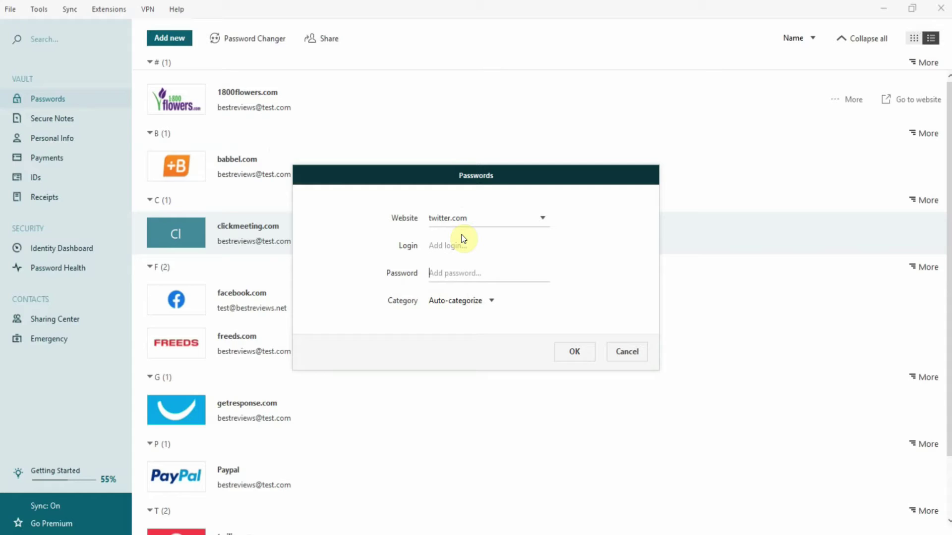
pyautogui.write('123456')
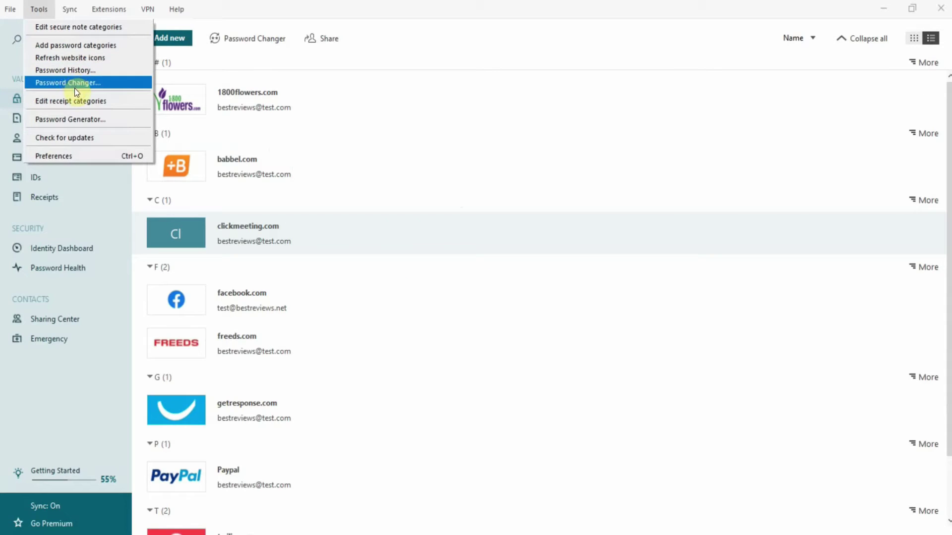
# In the Password Generator, set length 15 and toggle the digits and ambiguous-character options
pyautogui.click(73, 119)
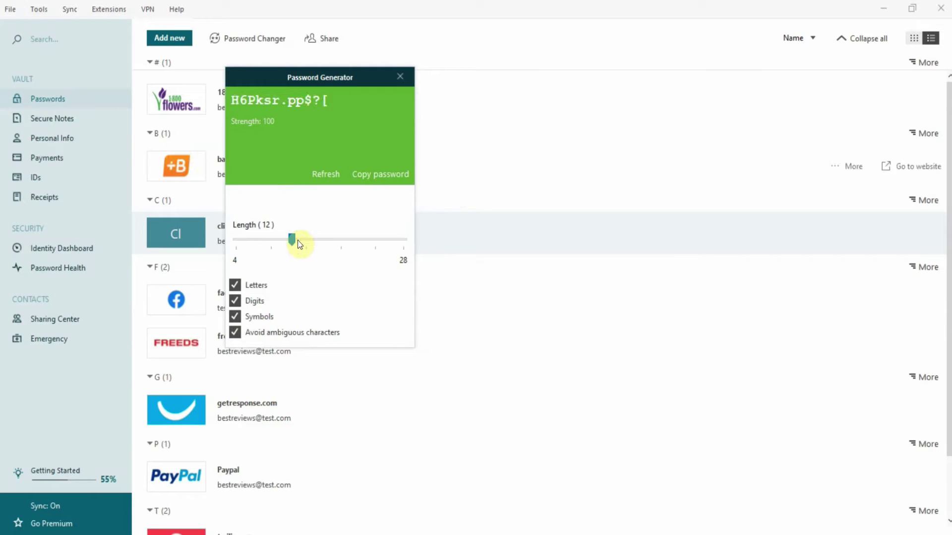
pyautogui.moveTo(296, 241); pyautogui.dragTo(321, 241)
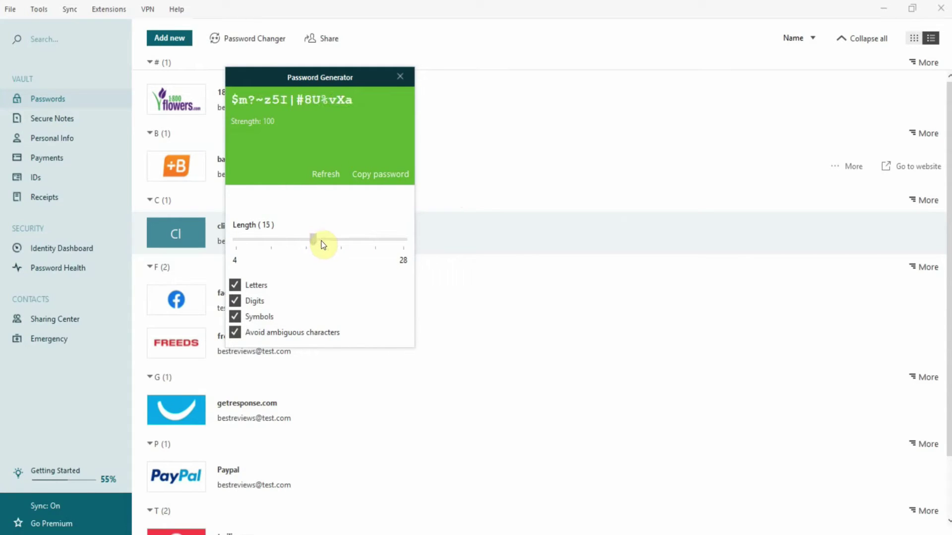
pyautogui.click(235, 301)
pyautogui.click(235, 301)
pyautogui.click(235, 332)
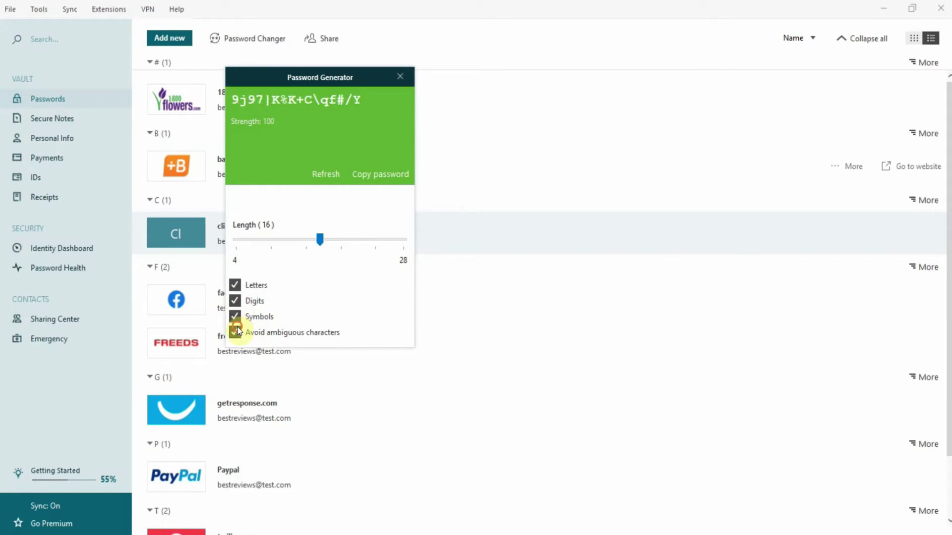
pyautogui.click(235, 333)
pyautogui.click(235, 332)
pyautogui.click(235, 332)
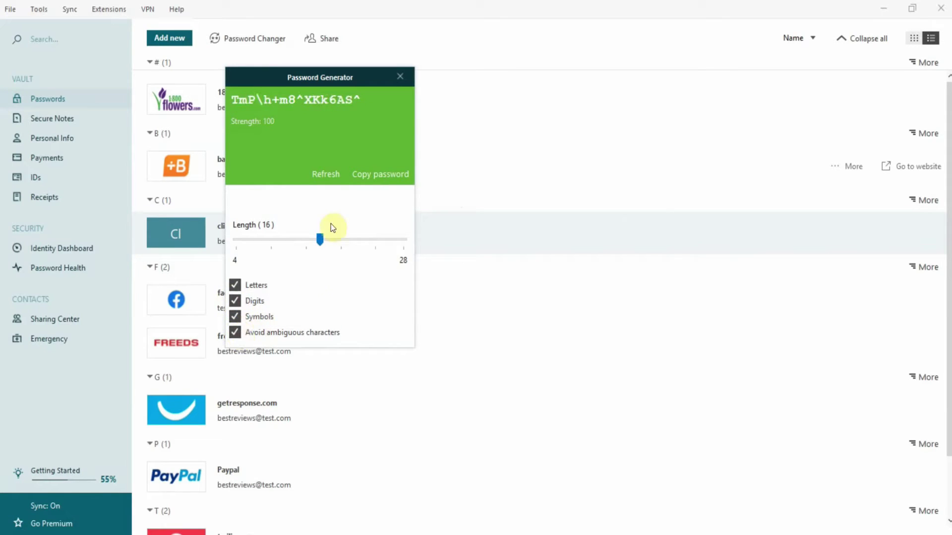
# Add a twitter.com login with the login e-mail, the generated password and category Social Media
pyautogui.write('tw')
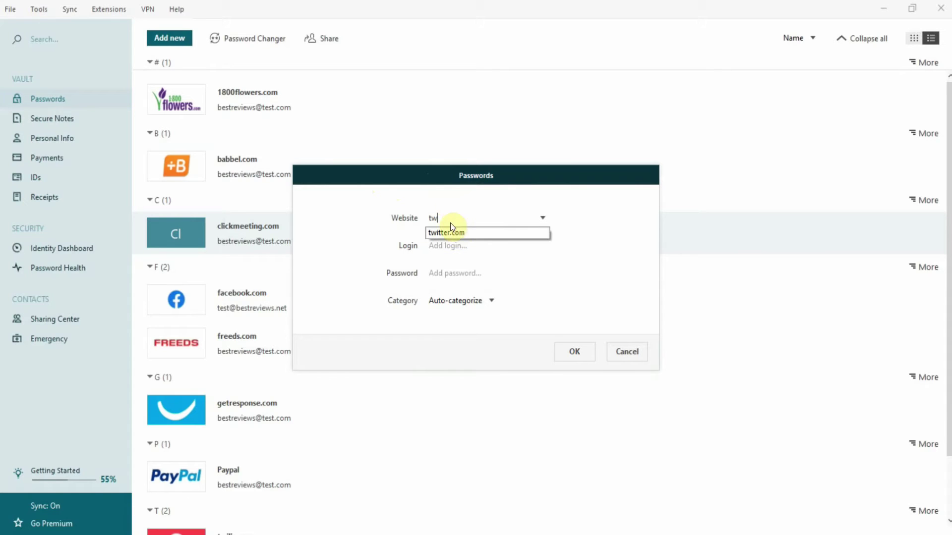
pyautogui.click(455, 233)
pyautogui.write('bestreviews@test.com')
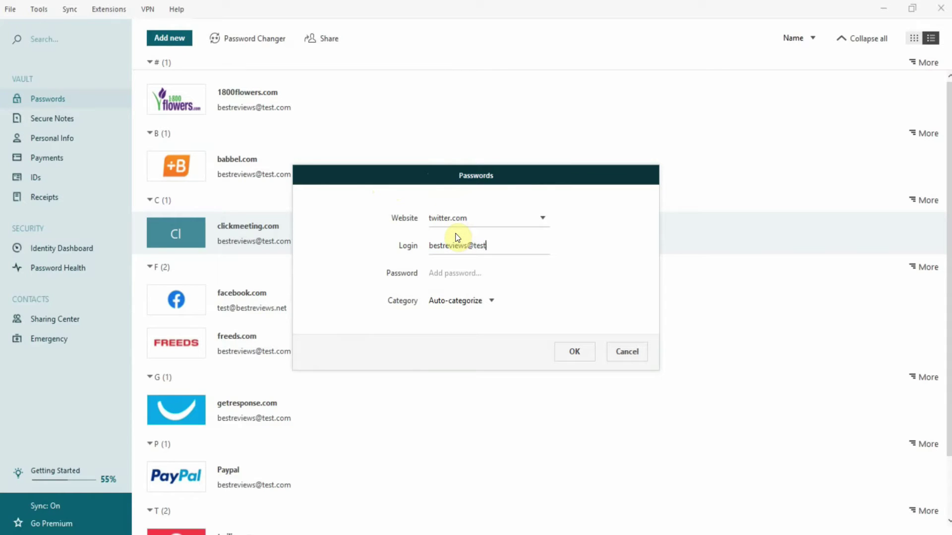
pyautogui.press('Tab')
pyautogui.hotkey('ctrl', 'v')
pyautogui.click(471, 301)
pyautogui.scroll(-1, 471, 386)
pyautogui.click(471, 439)
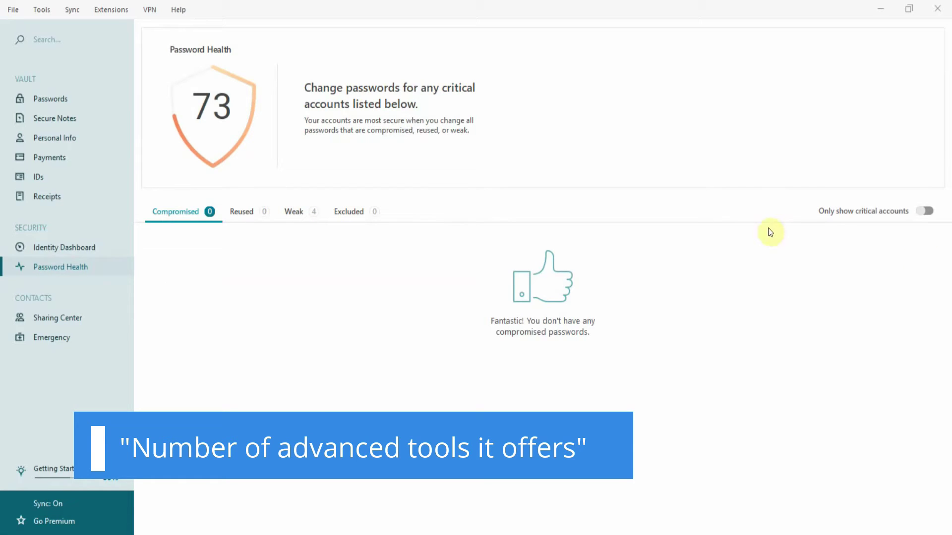
# Show all accounts in Password Health and review the Reused, Weak and Excluded lists
pyautogui.click(927, 210)
pyautogui.click(927, 211)
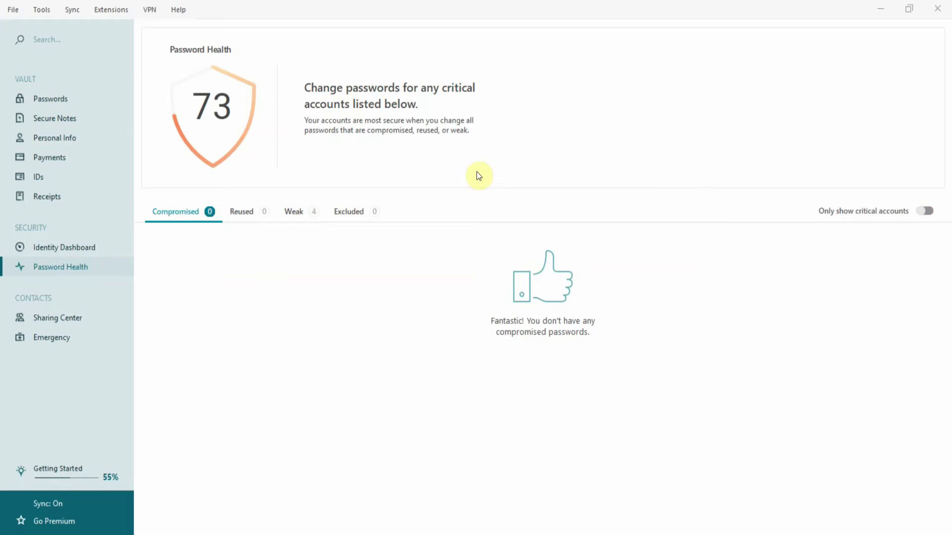
pyautogui.click(246, 218)
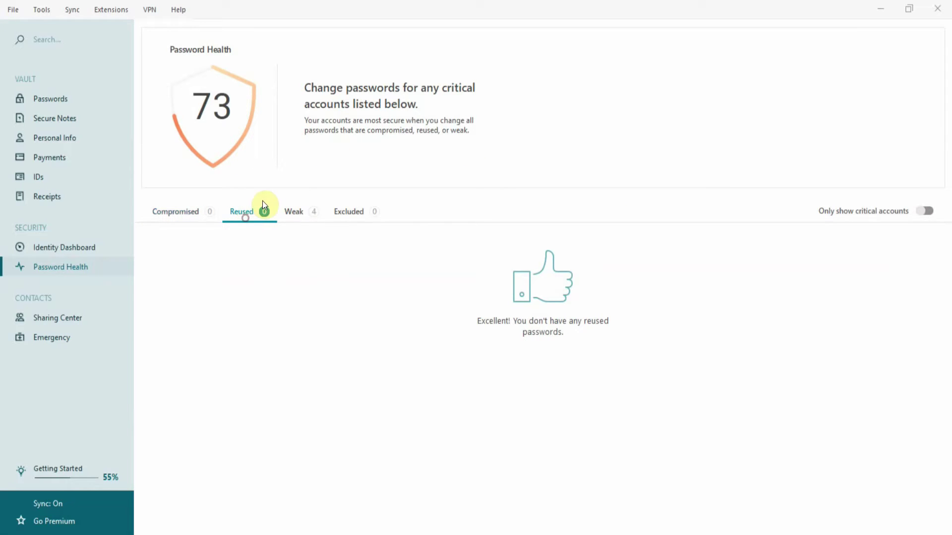
pyautogui.click(310, 218)
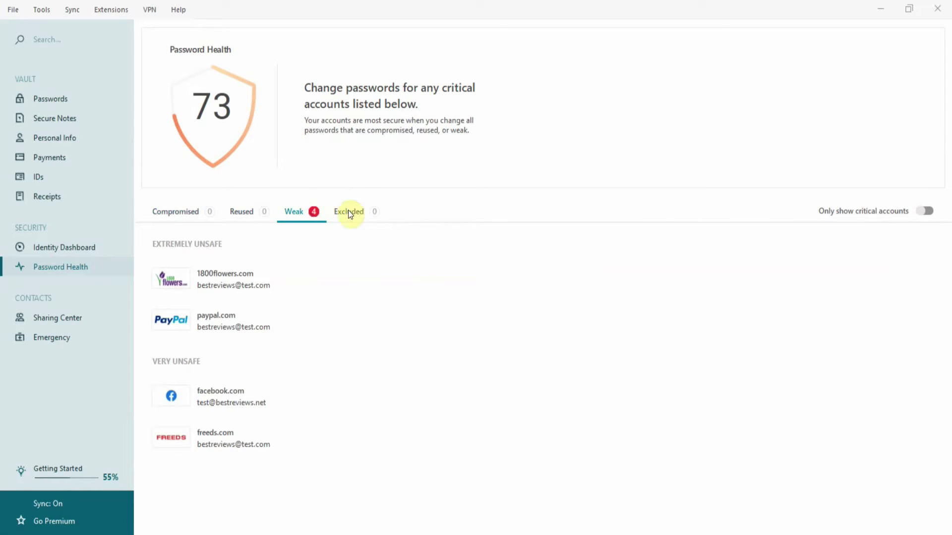
pyautogui.click(299, 212)
# Toggle critical-only on weak passwords, open the 1800flowers.com entry, then go to the Identity Dashboard
pyautogui.click(924, 215)
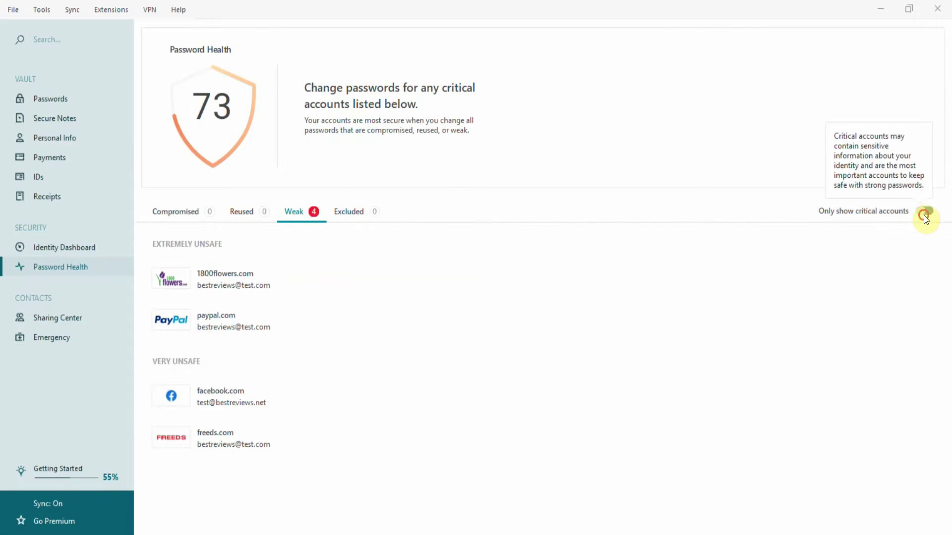
pyautogui.click(924, 215)
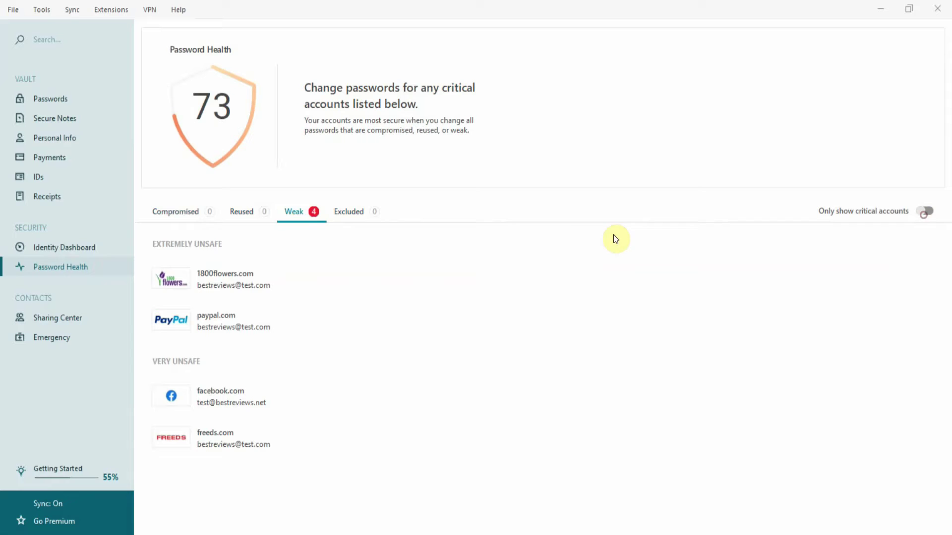
pyautogui.click(224, 283)
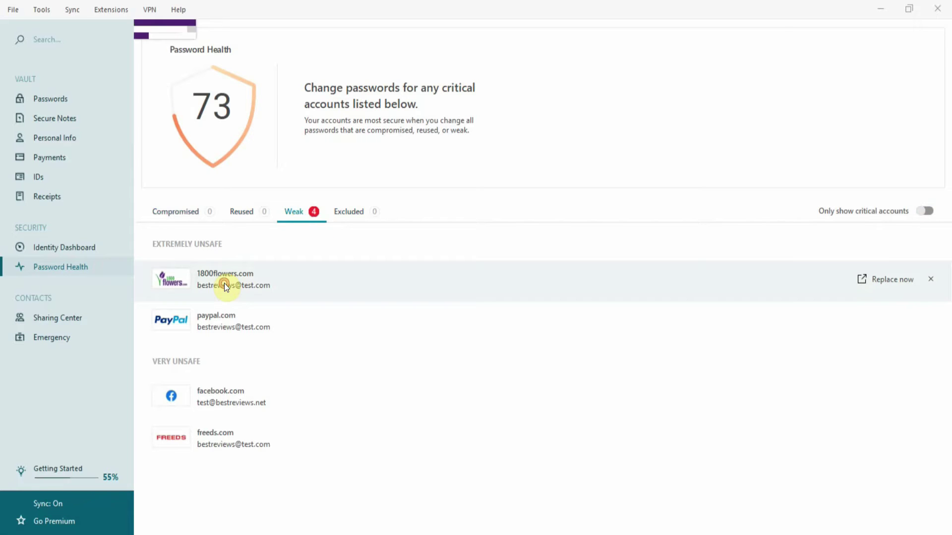
pyautogui.click(113, 248)
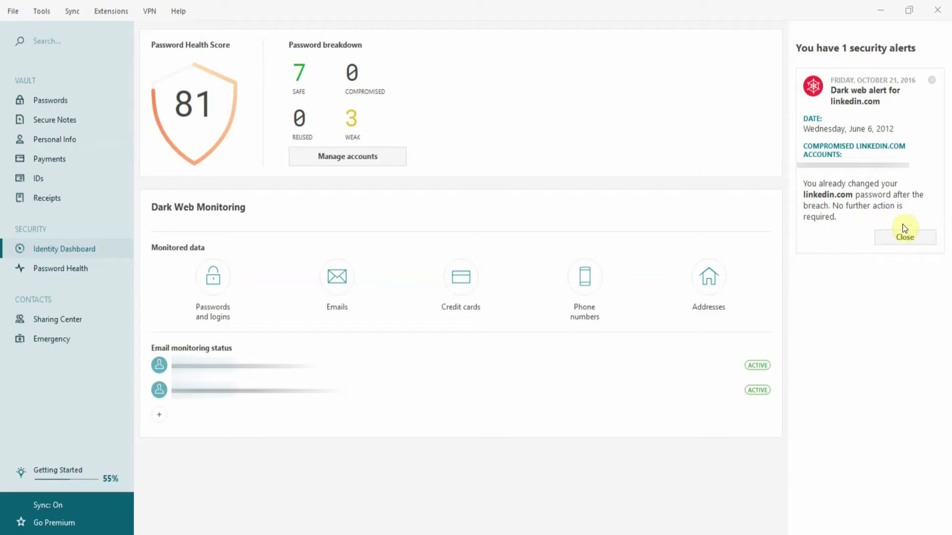
# Close the linkedin.com dark web breach alert
pyautogui.click(903, 238)
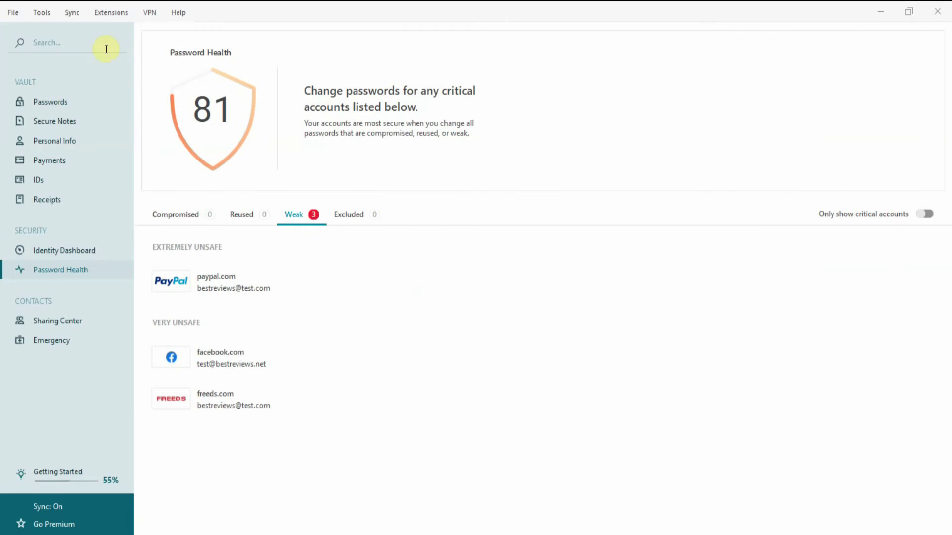
# Launch the Password Changer from Tools and start an automatic password change for freeds.com
pyautogui.click(50, 13)
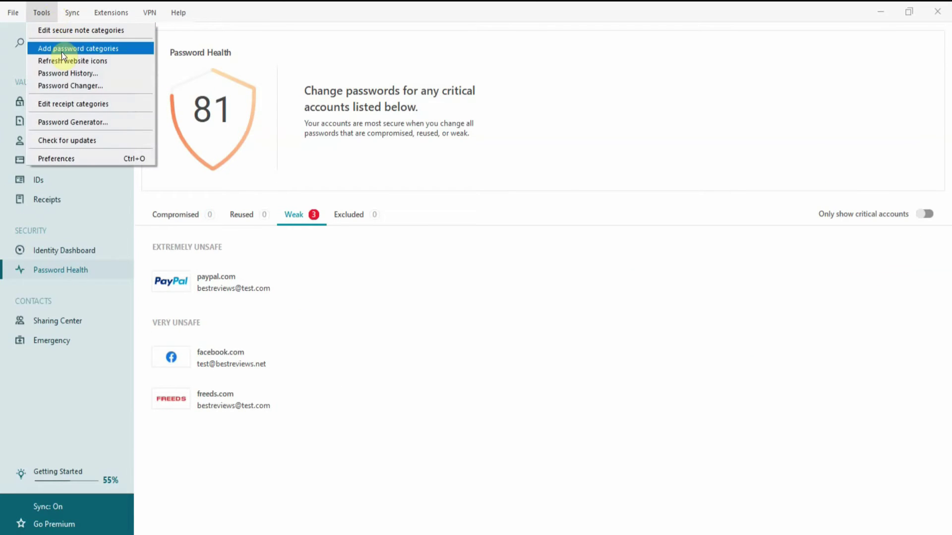
pyautogui.click(68, 87)
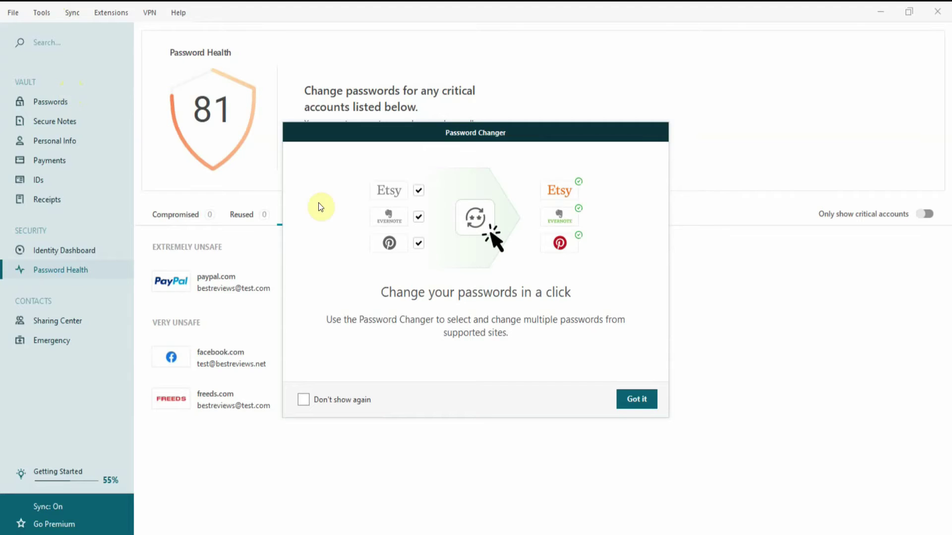
pyautogui.click(623, 403)
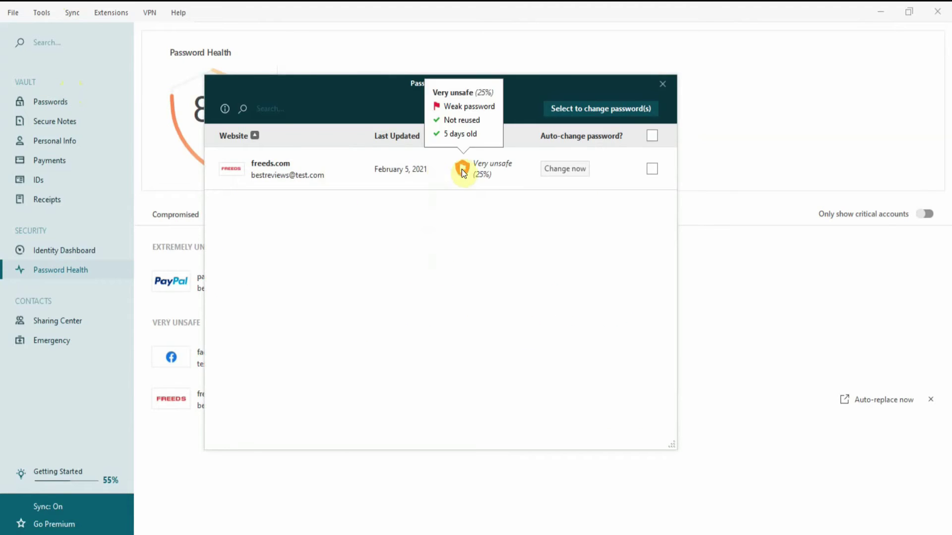
pyautogui.click(558, 170)
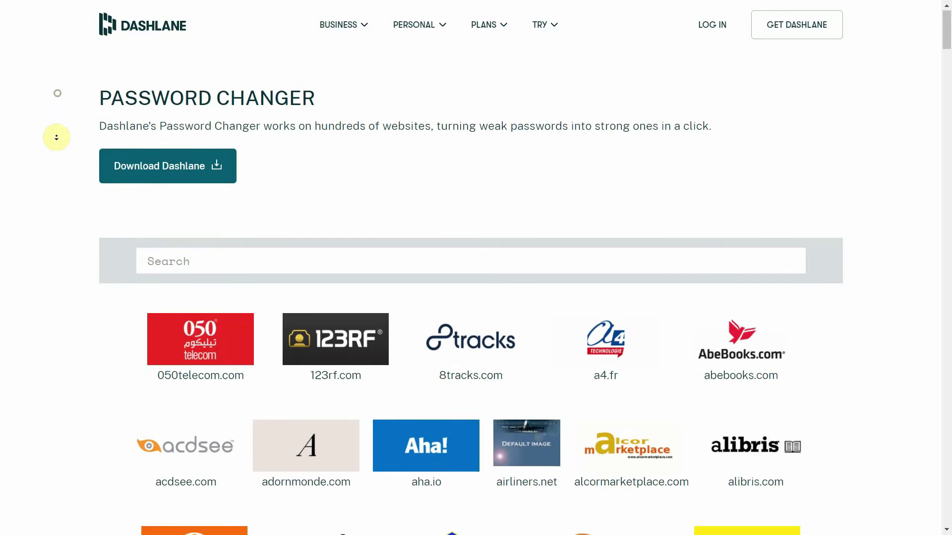
pyautogui.scroll(-2, 59, 145)
pyautogui.scroll(-18, 60, 144)
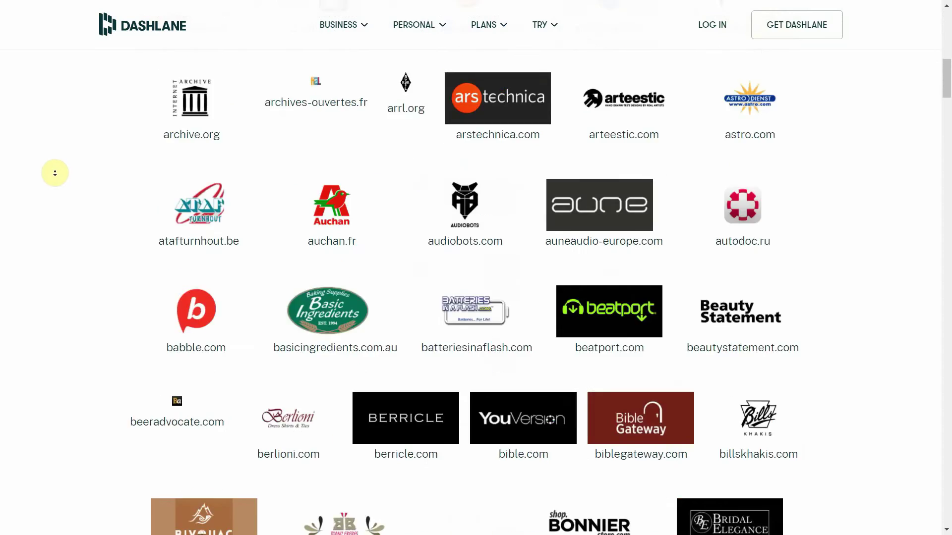
pyautogui.scroll(-14, 54, 173)
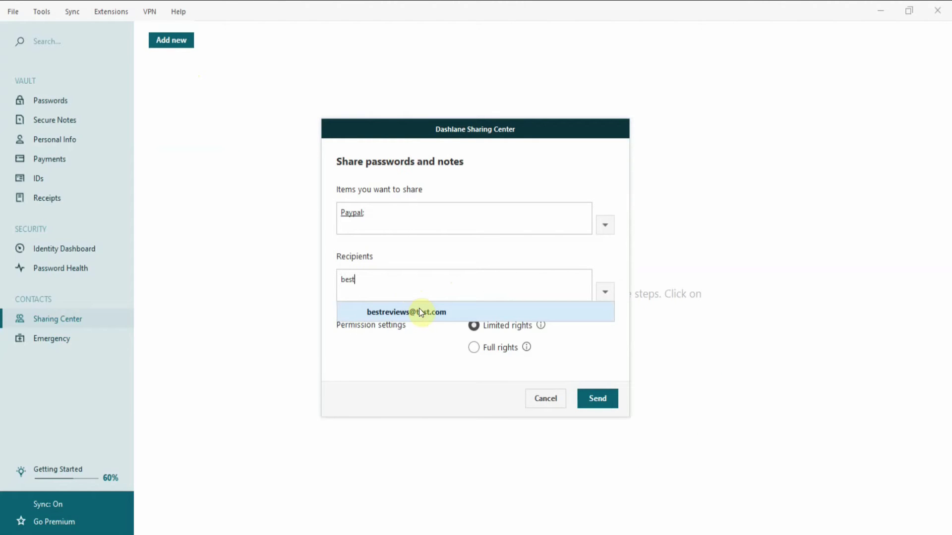
# Add the suggested recipient to the PayPal share, check the rights info, and send it
pyautogui.click(418, 308)
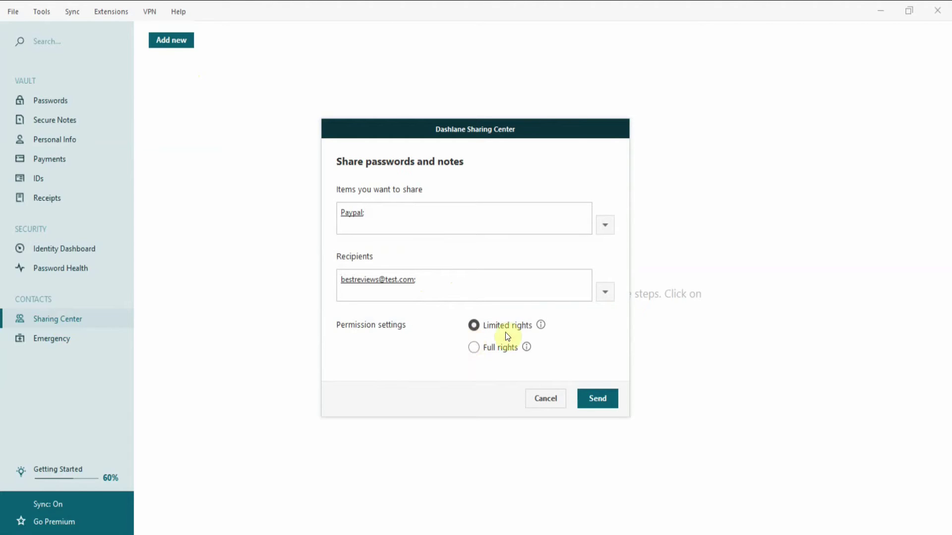
pyautogui.moveTo(541, 324)
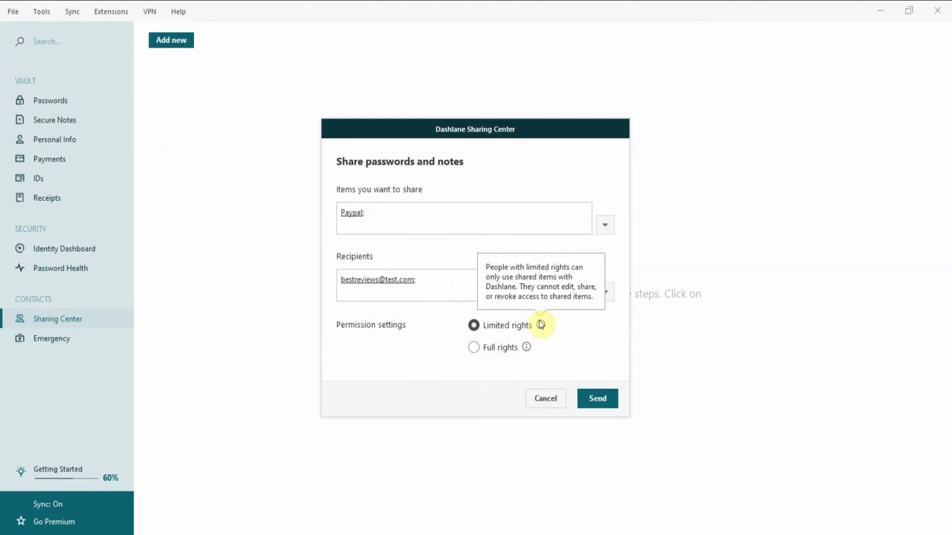
pyautogui.moveTo(526, 349)
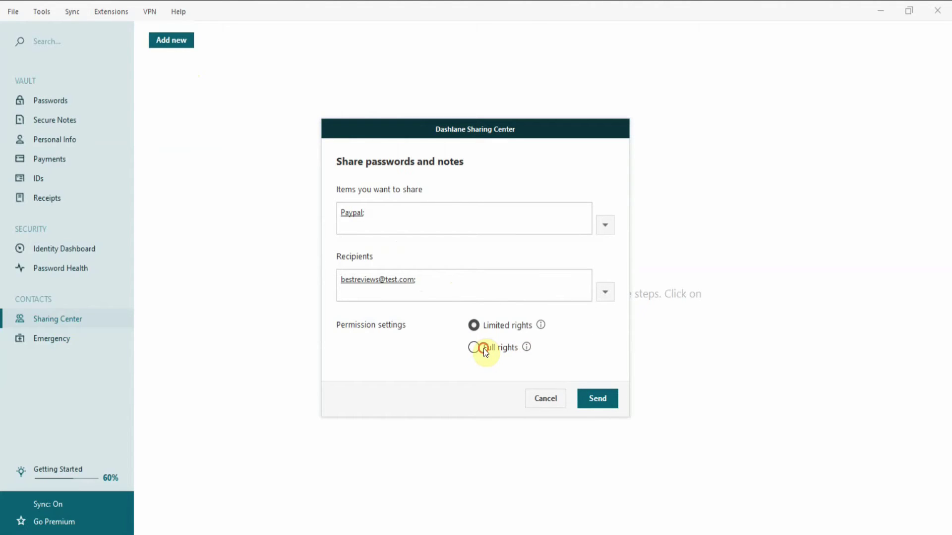
pyautogui.click(599, 397)
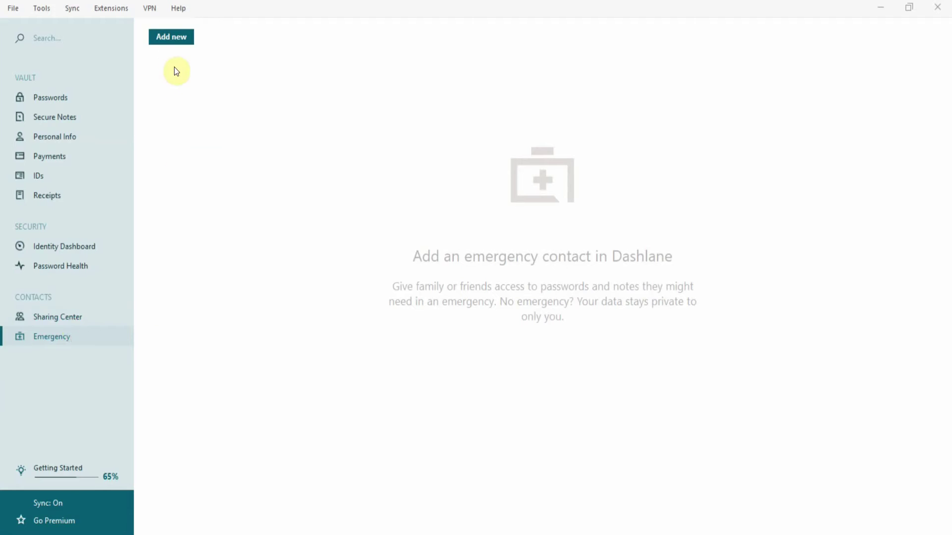
# Add the suggested address as an emergency contact with a 3-day waiting period, limited to specific items
pyautogui.click(168, 45)
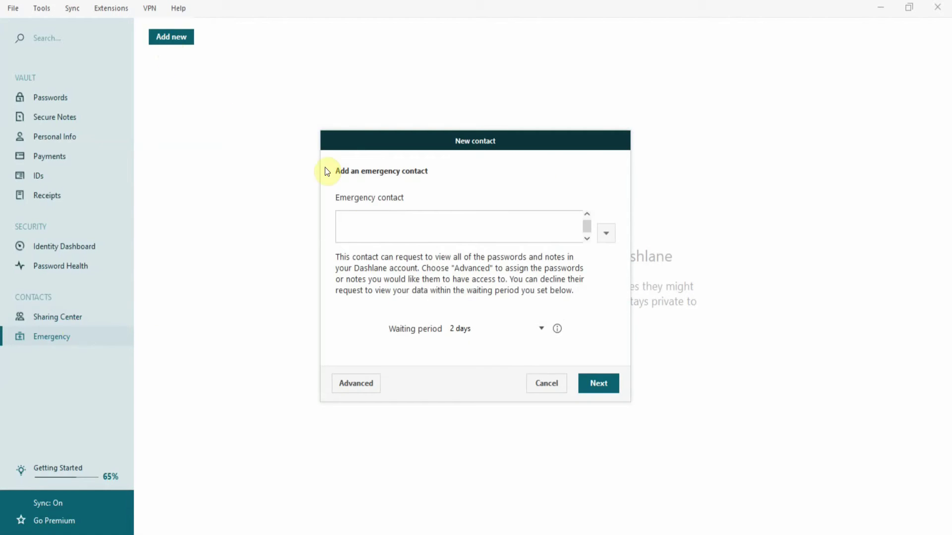
pyautogui.write('bes')
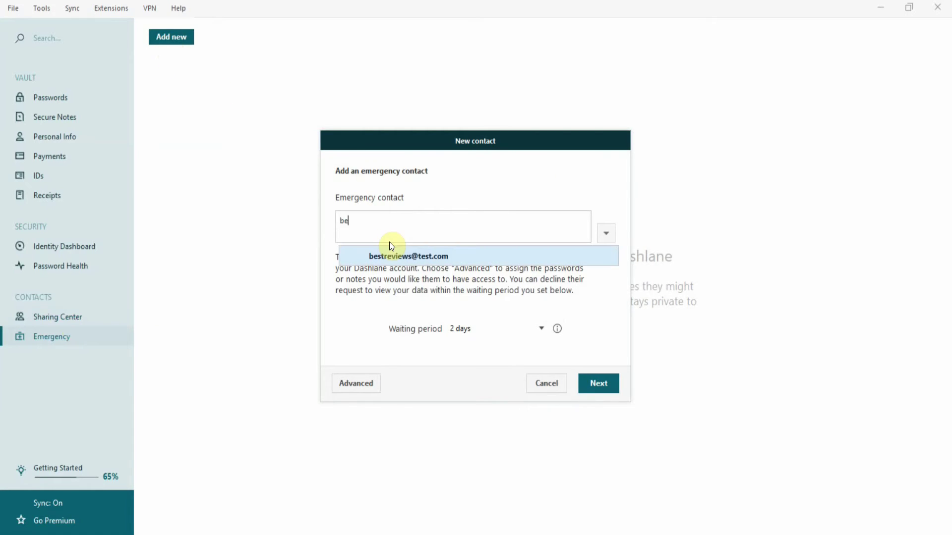
pyautogui.click(409, 260)
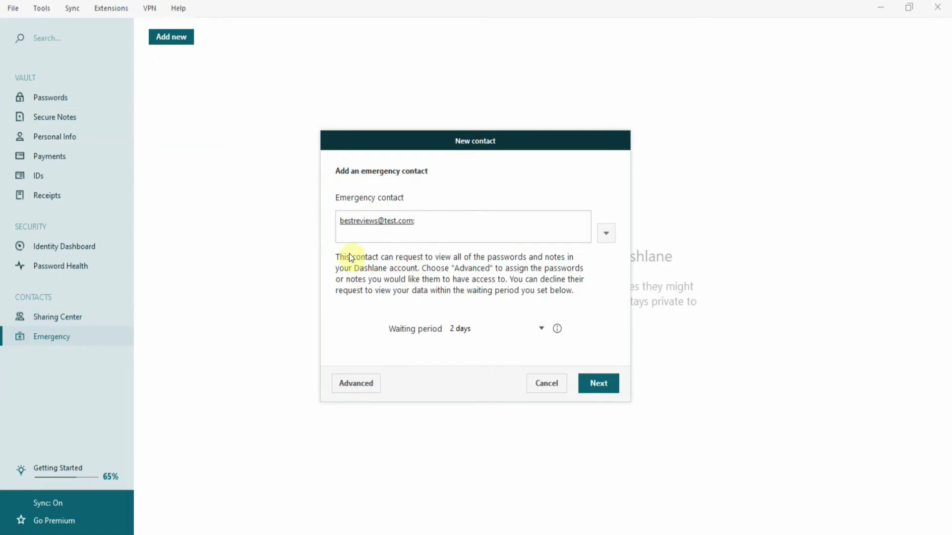
pyautogui.click(519, 330)
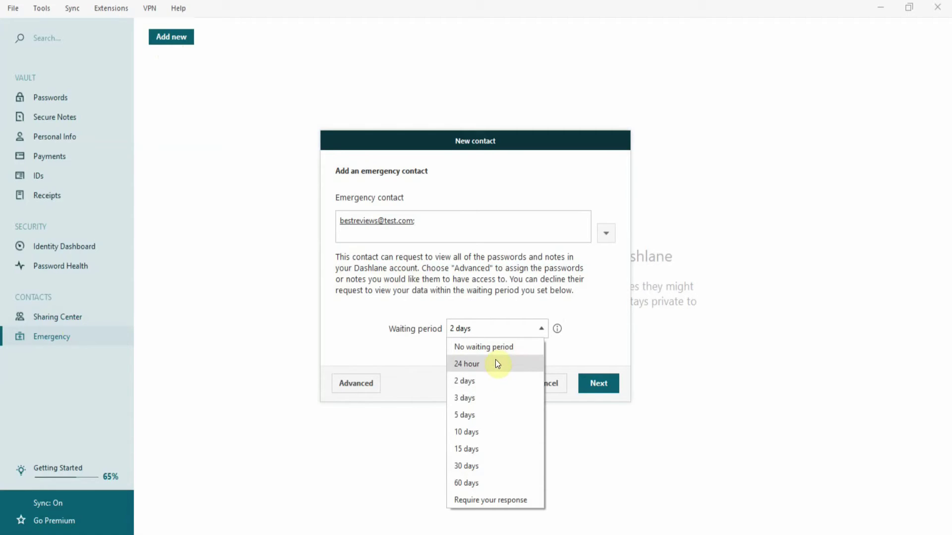
pyautogui.click(476, 401)
pyautogui.click(363, 380)
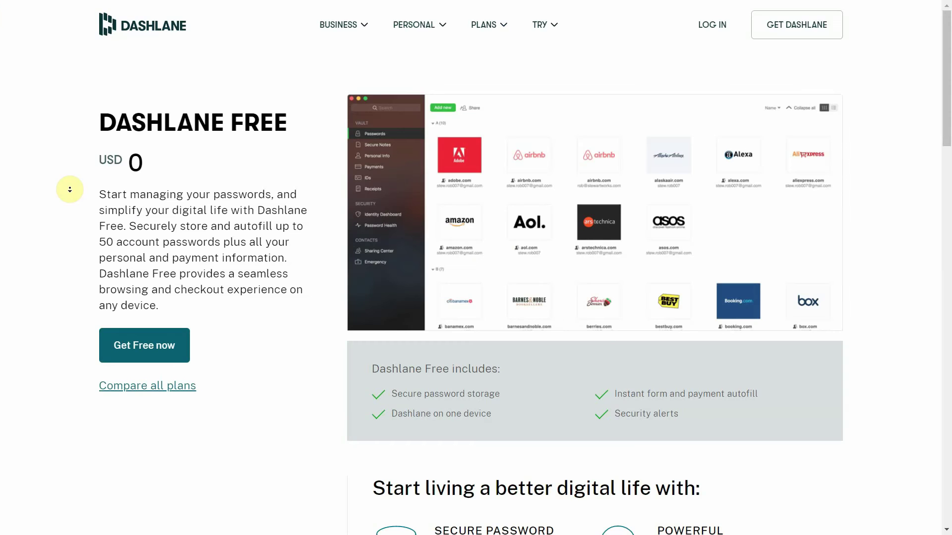
# Scroll down the Dashlane Free page to the 'Find your perfect plan' Free vs Premium table
pyautogui.scroll(-1, 70, 189)
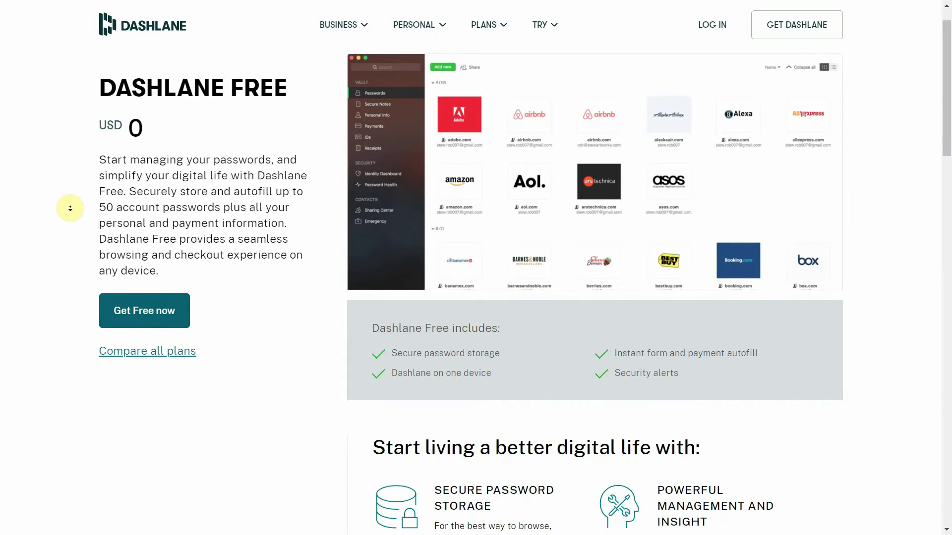
pyautogui.scroll(-2, 70, 208)
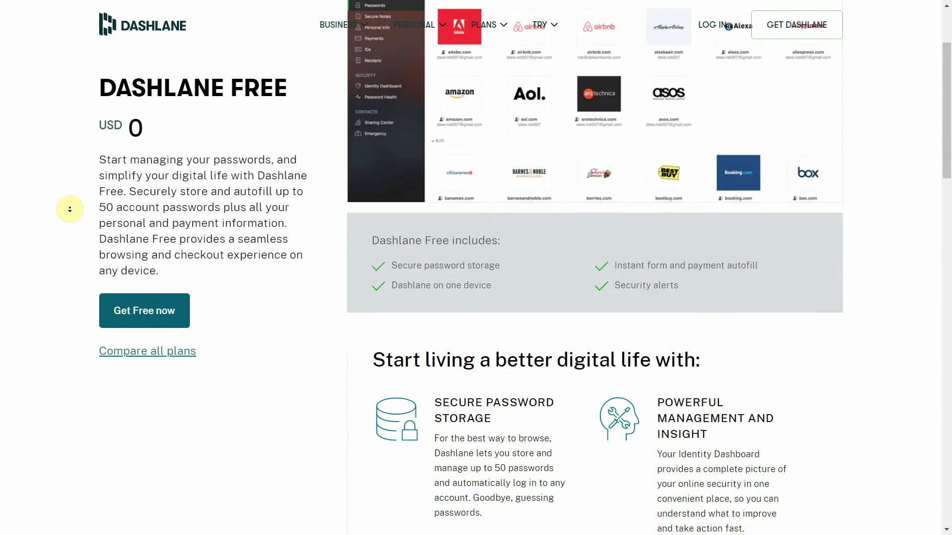
pyautogui.scroll(-2, 70, 209)
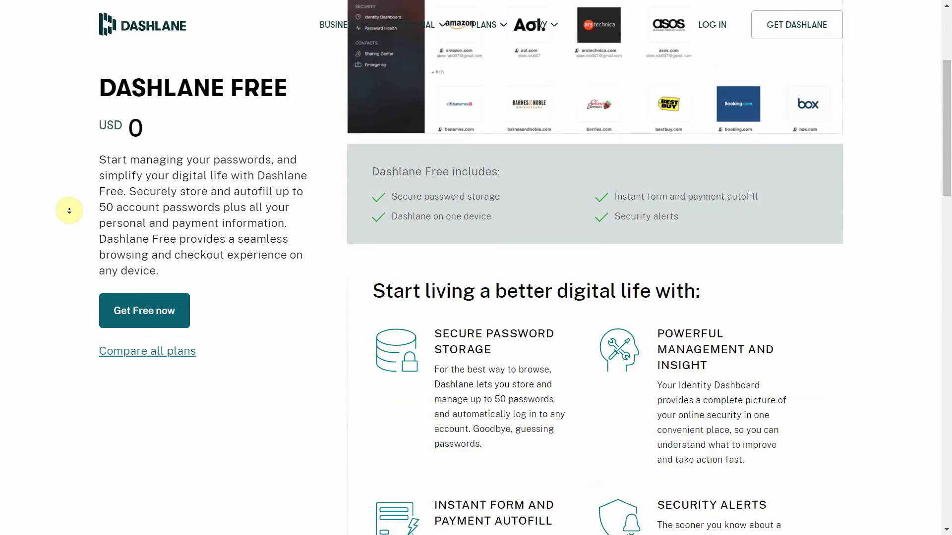
pyautogui.scroll(-2, 69, 216)
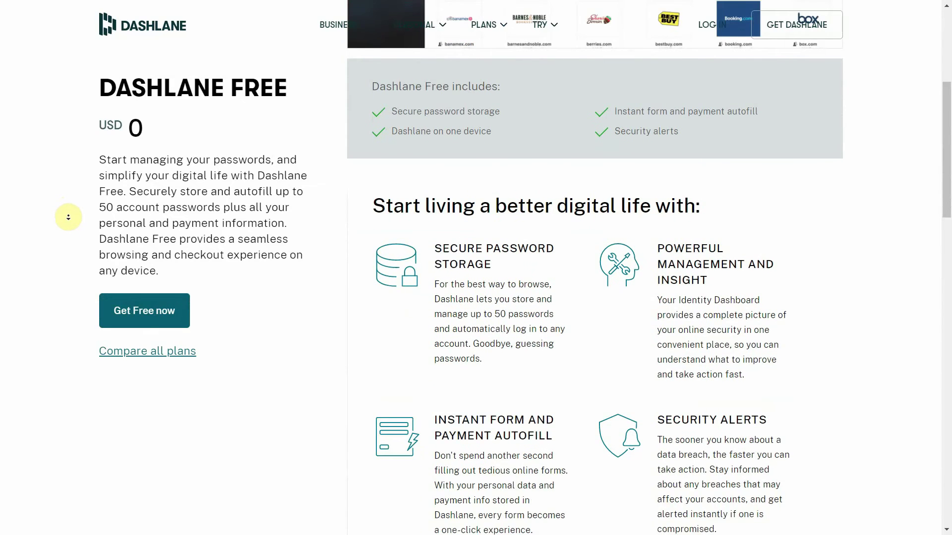
pyautogui.scroll(-3, 68, 219)
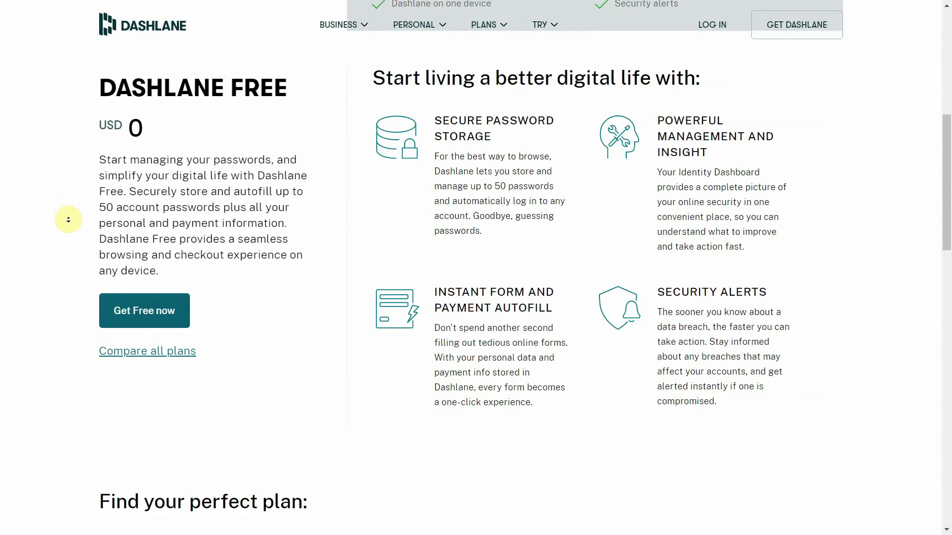
pyautogui.scroll(-3, 68, 220)
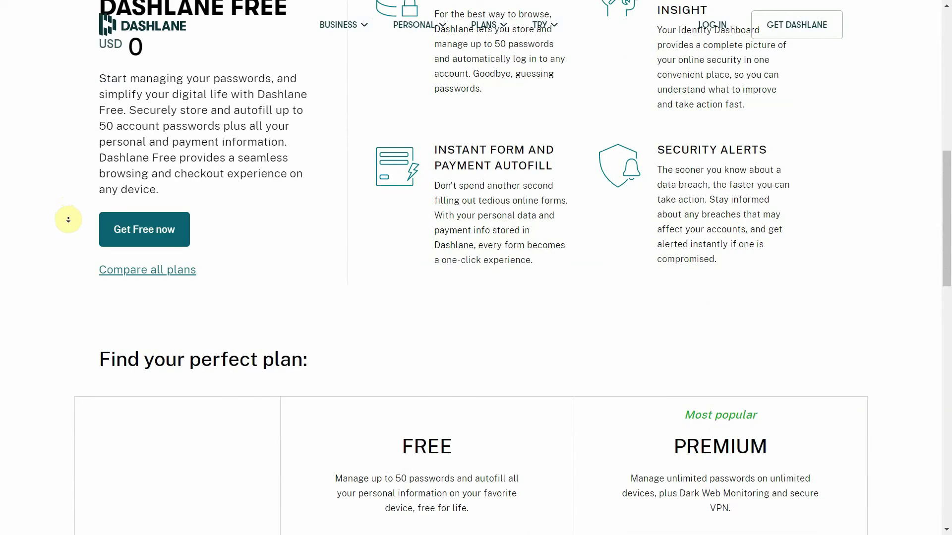
pyautogui.scroll(-3, 68, 219)
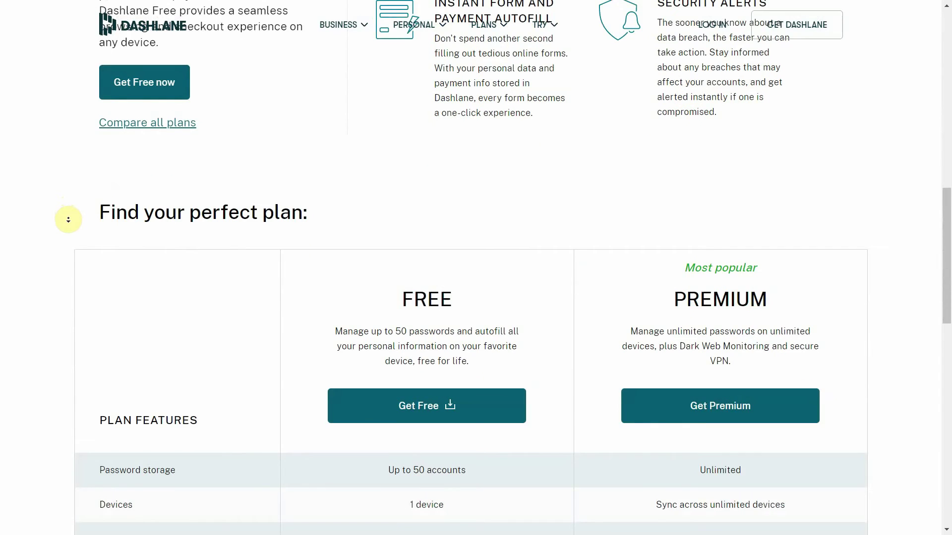
pyautogui.scroll(-3, 69, 220)
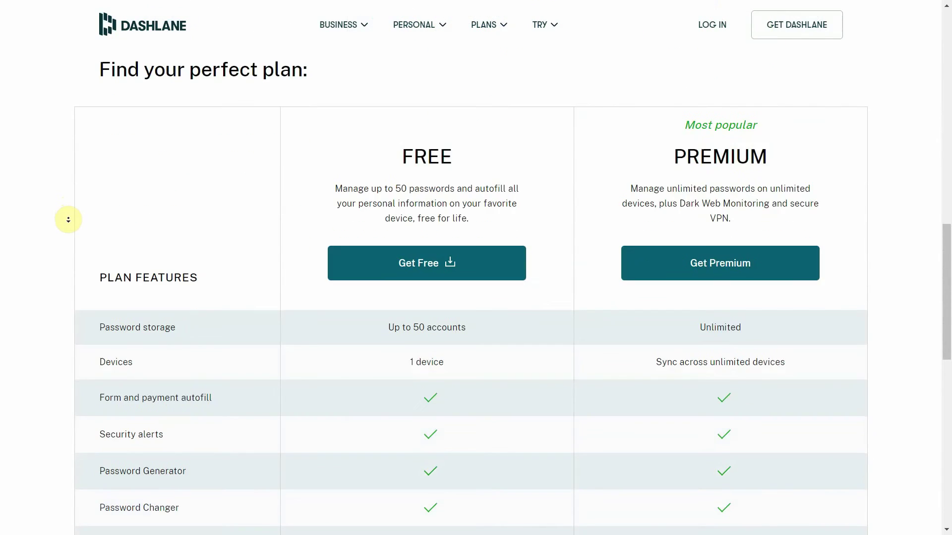
pyautogui.scroll(-1, 69, 220)
pyautogui.scroll(-1, 69, 219)
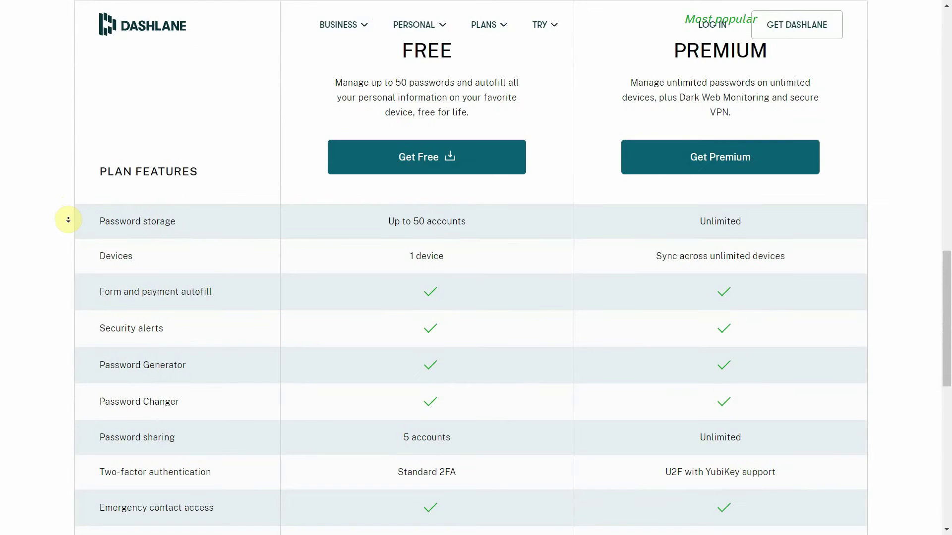
pyautogui.scroll(-1, 68, 220)
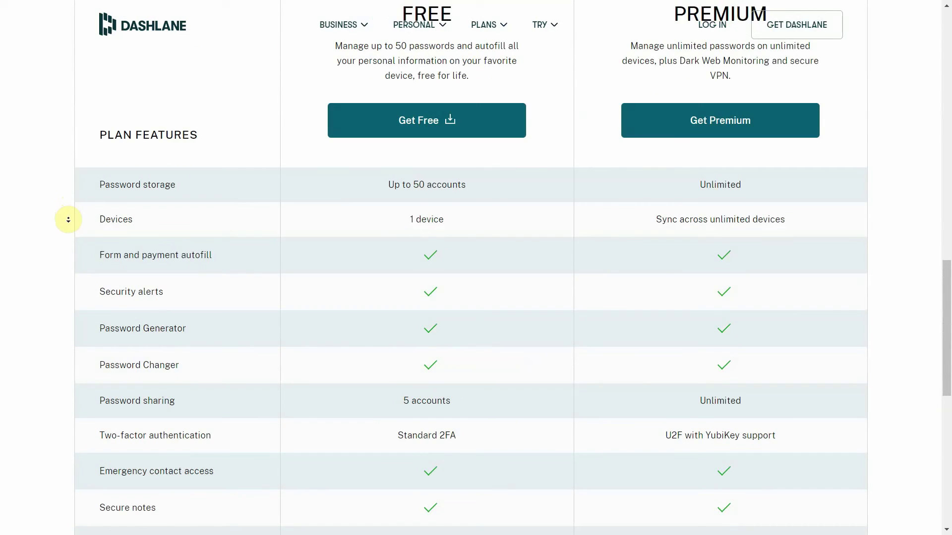
pyautogui.scroll(-1, 68, 220)
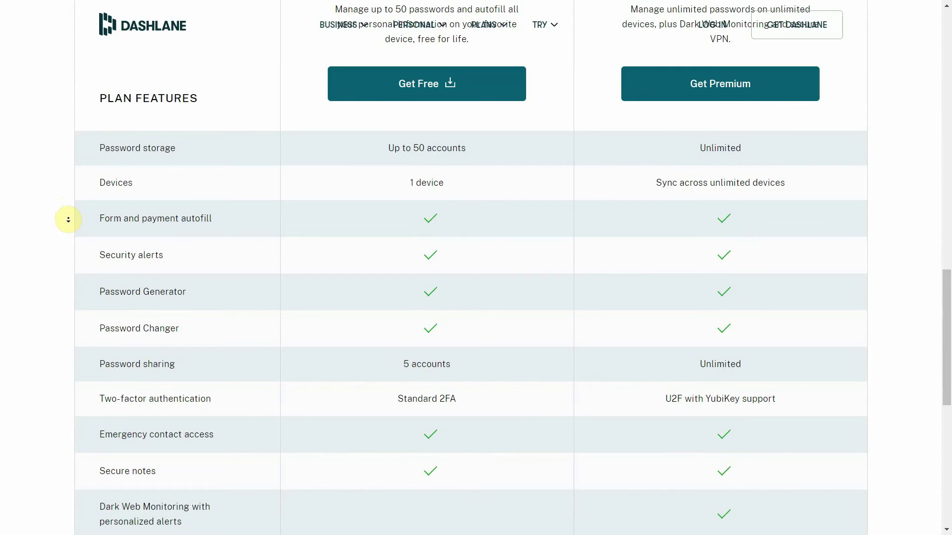
pyautogui.scroll(-1, 68, 219)
pyautogui.scroll(-1, 68, 220)
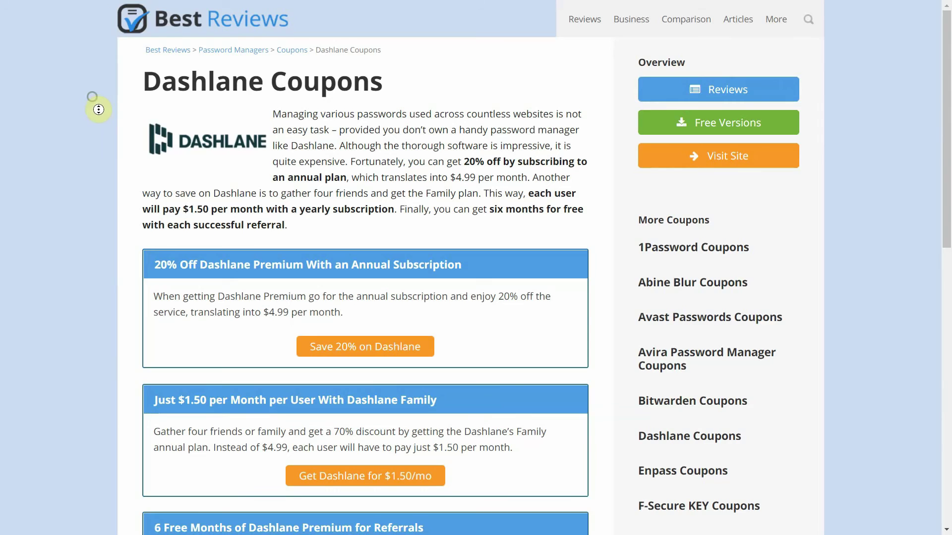
# Scroll past the Best Reviews Dashlane coupon offers to the 30-day Premium trial deals
pyautogui.scroll(-1, 99, 117)
pyautogui.scroll(-1, 99, 118)
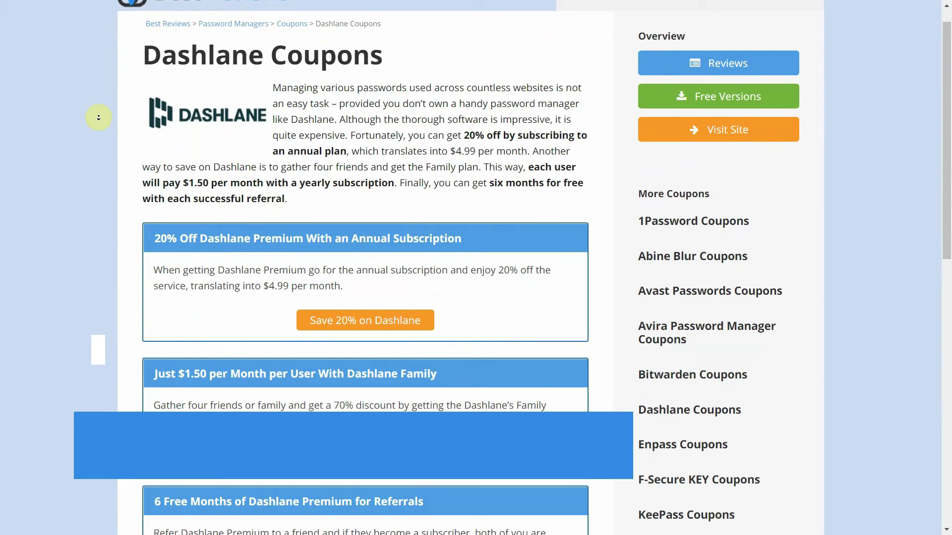
pyautogui.scroll(-1, 99, 118)
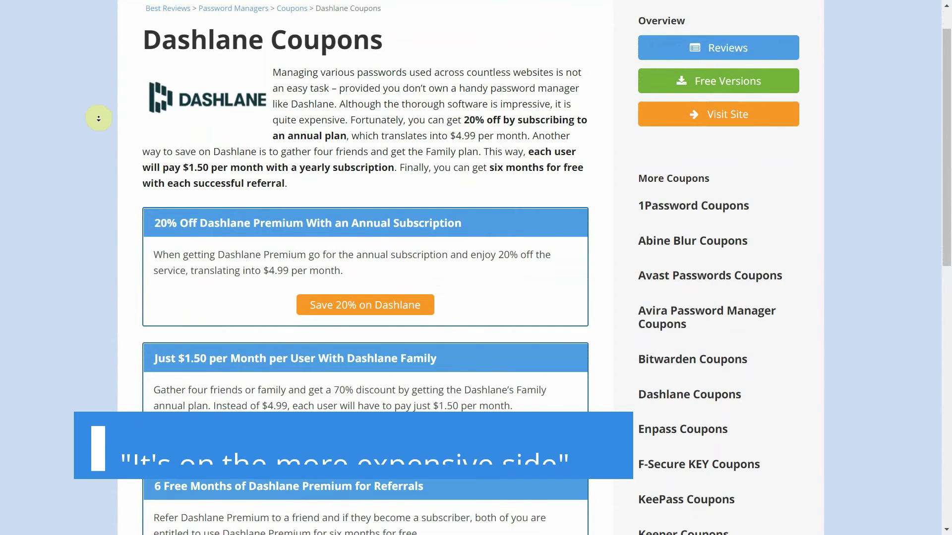
pyautogui.scroll(-1, 99, 120)
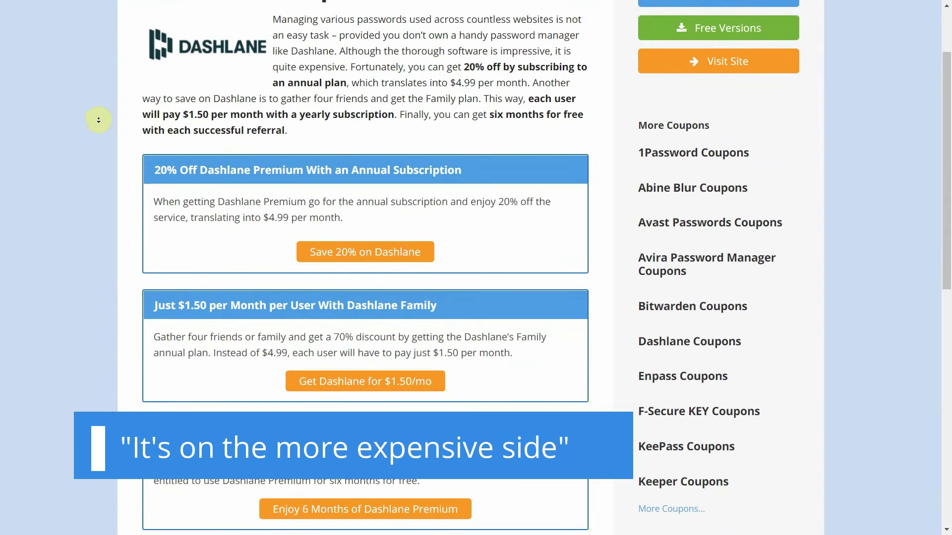
pyautogui.middleClick(99, 119)
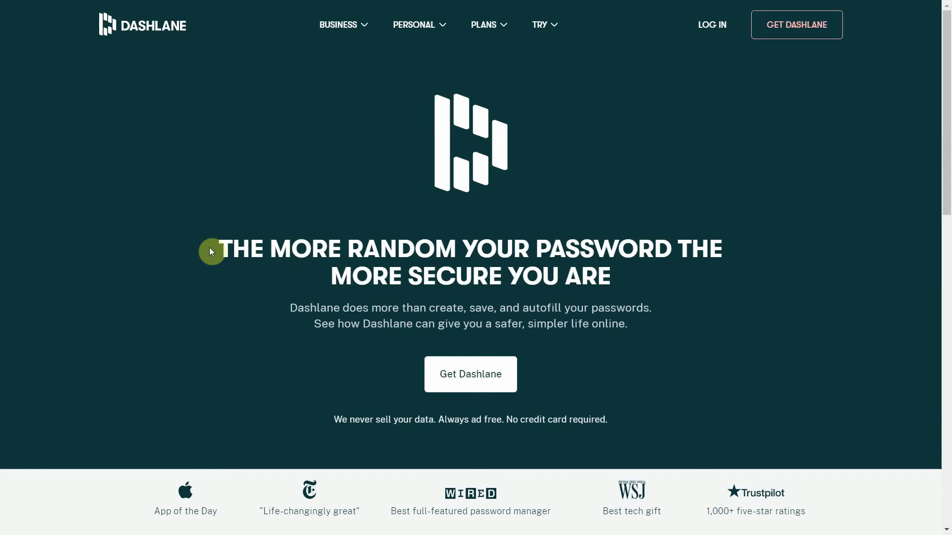
# Scroll down the Dashlane homepage to the footer's Help & Resources links and Help Center
pyautogui.scroll(-15, 214, 251)
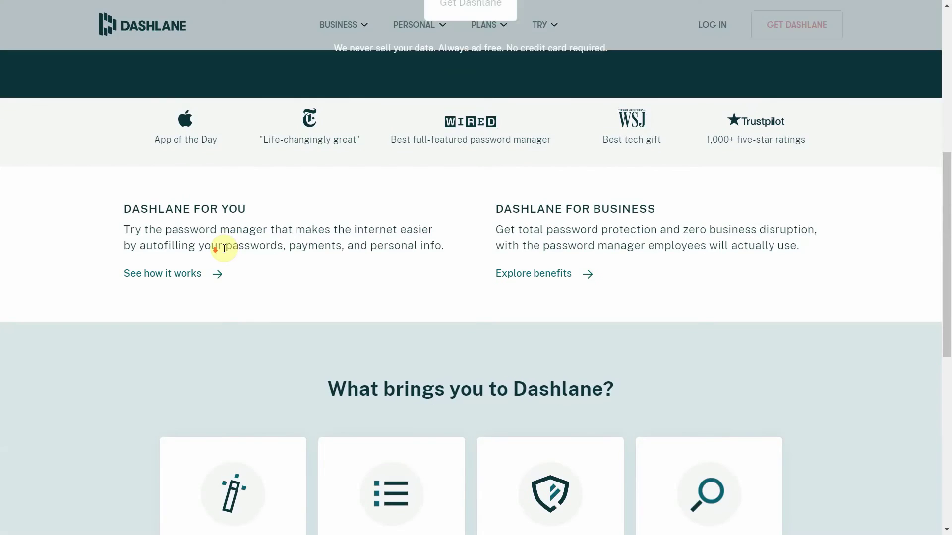
pyautogui.scroll(-1, 230, 256)
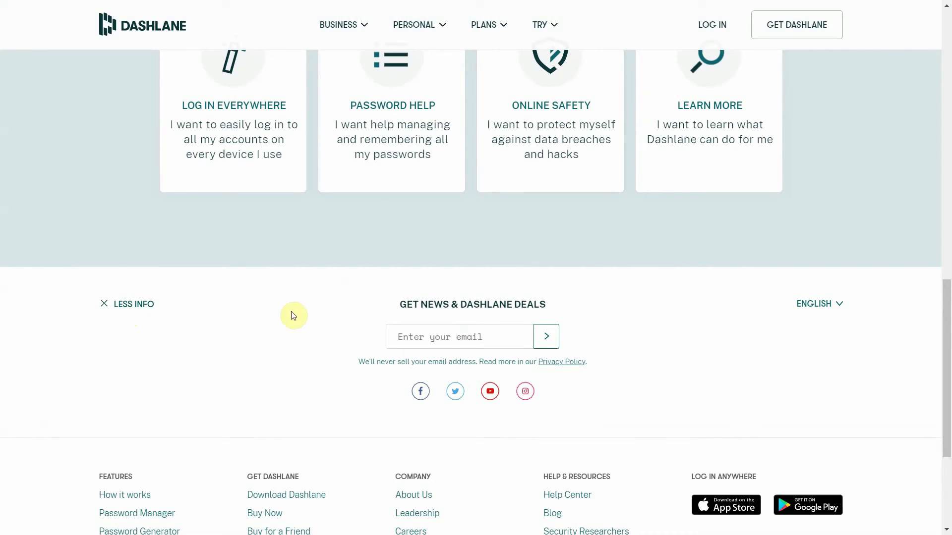
pyautogui.scroll(-3, 362, 327)
pyautogui.scroll(-2, 363, 320)
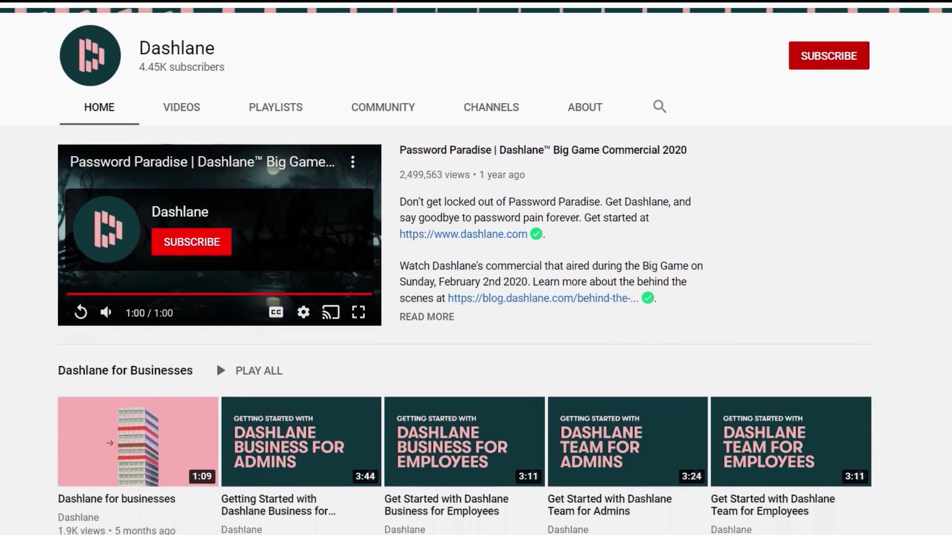
pyautogui.scroll(-4, 476, 268)
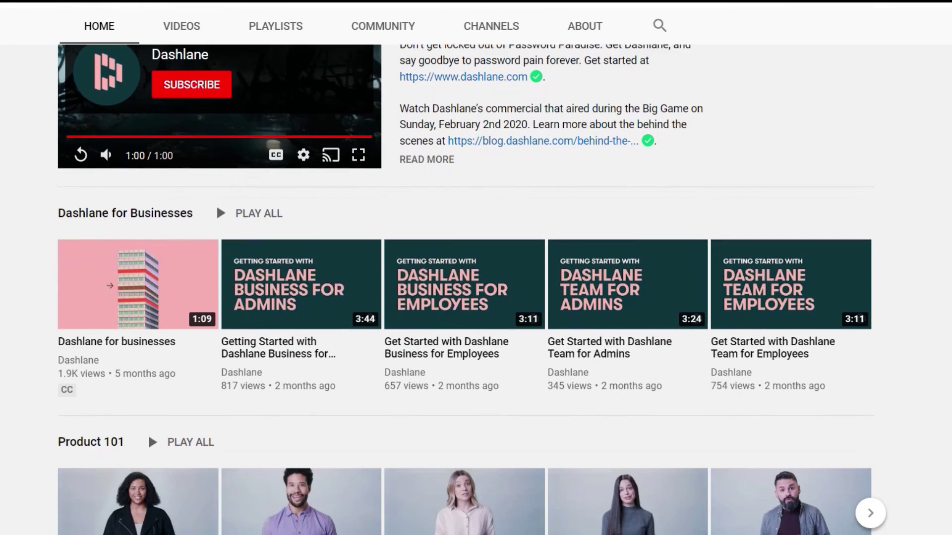